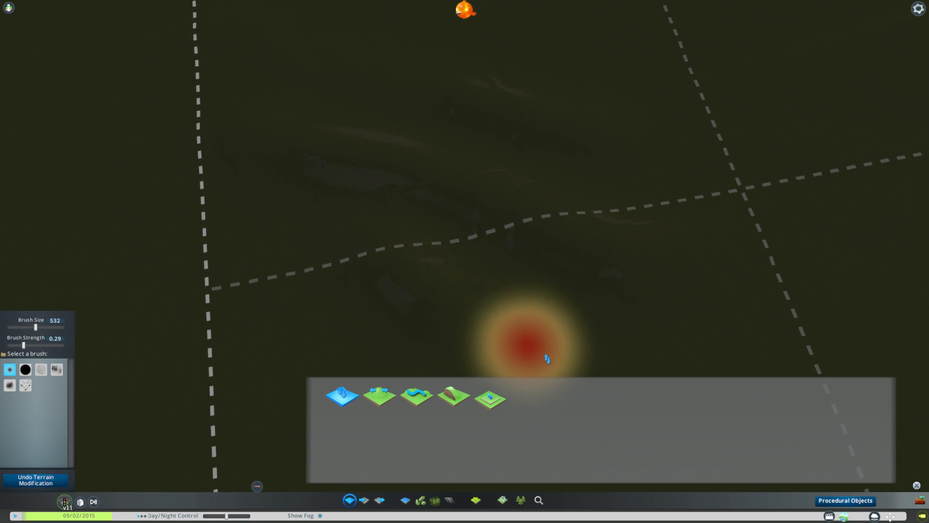
Raise the hill's lower flank near the tile boundary using a terrain brush of size 532 and strength 0.29
middle_click_drag(546, 357, 313, 304)
mouse_move(314, 304)
left_mouse_down()
mouse_move(332, 315)
mouse_move(235, 315)
mouse_move(141, 445)
left_mouse_up()
mouse_move(141, 446)
middle_mouse_down()
mouse_move(446, 249)
mouse_move(326, 145)
middle_mouse_up()
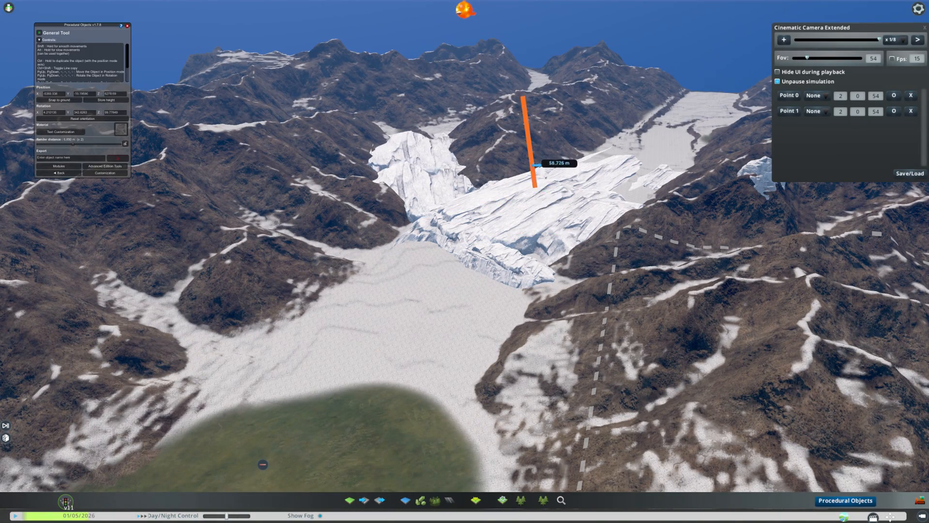
Reposition the selected procedural ice object on the glacier between the mountain slopes
left_click(579, 163)
left_click_drag(559, 180, 575, 140)
left_click_drag(547, 106, 551, 145)
middle_click_drag(551, 145, 510, 304)
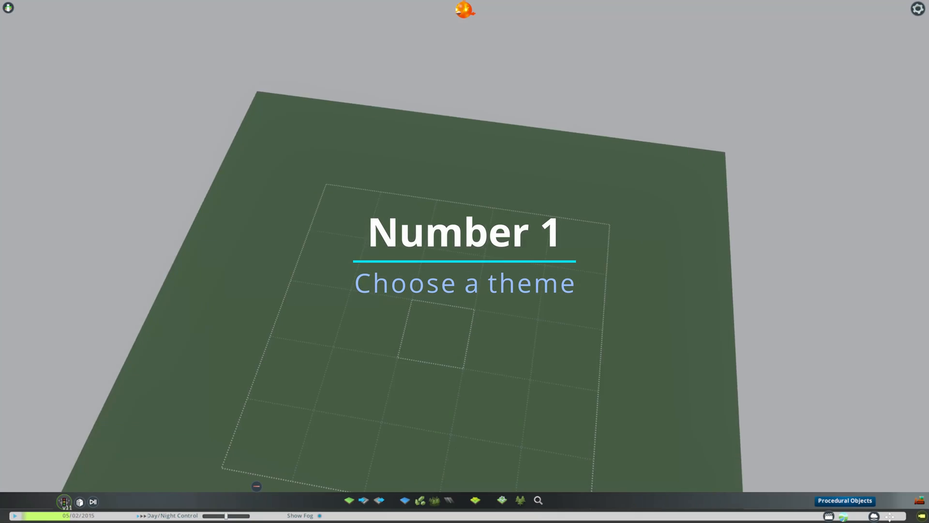
Open the map theme selection list for the empty flat map
middle_click_drag(427, 271, 458, 271)
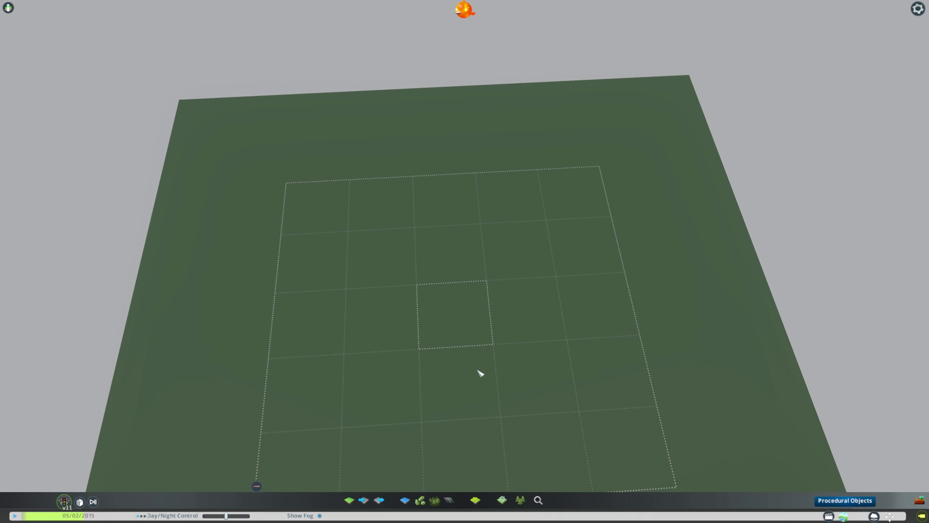
scroll(439, 408, "up", 1)
left_click(843, 516)
left_click(6, 473)
left_click(6, 390)
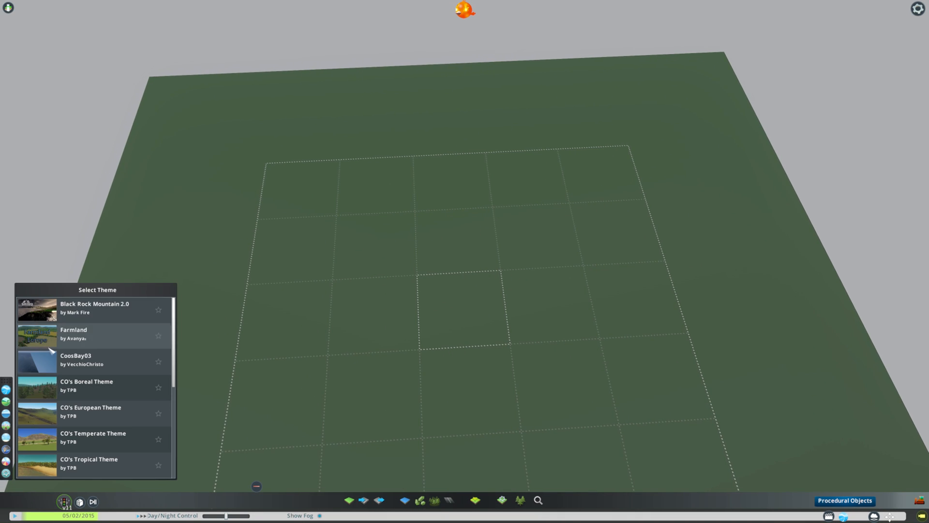
Try the themes Black Rock Mountain 2.0, Farmland, CoosBay03, CO's Boreal Theme and CO's Temperate Theme on the map
left_click(51, 314)
left_click(51, 339)
left_click(52, 366)
left_click(51, 382)
left_click(49, 438)
Try the Toulouse Mission theme and replace it with the Melbourne theme
scroll(49, 426, "down", 5)
left_click(46, 393)
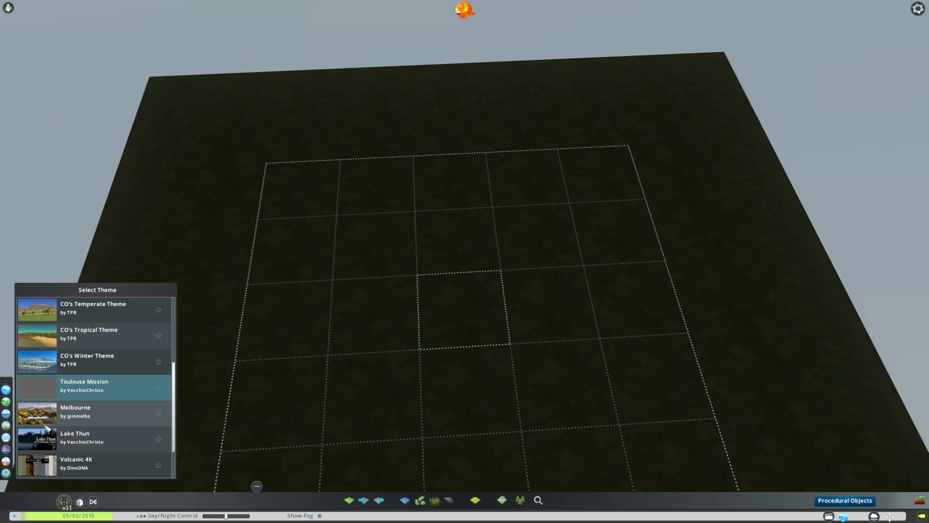
left_click(44, 417)
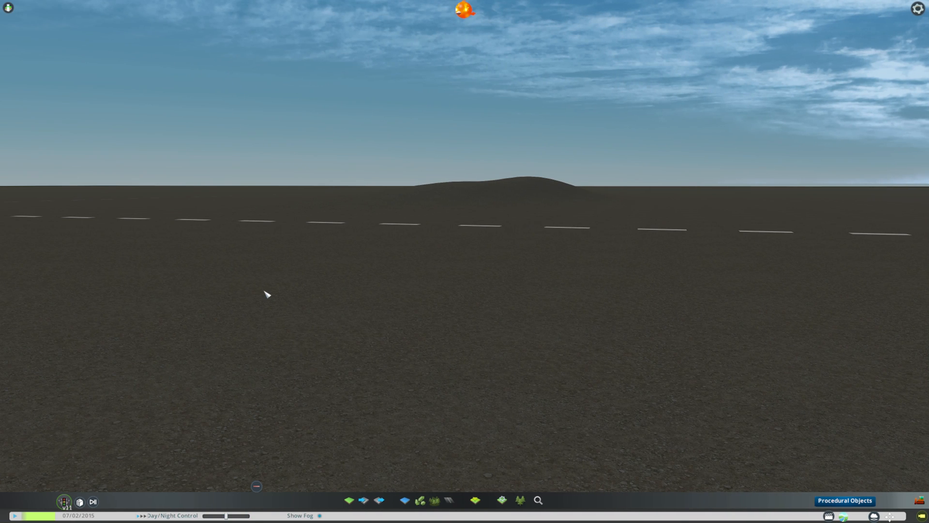
middle_click_drag(264, 291, 329, 293)
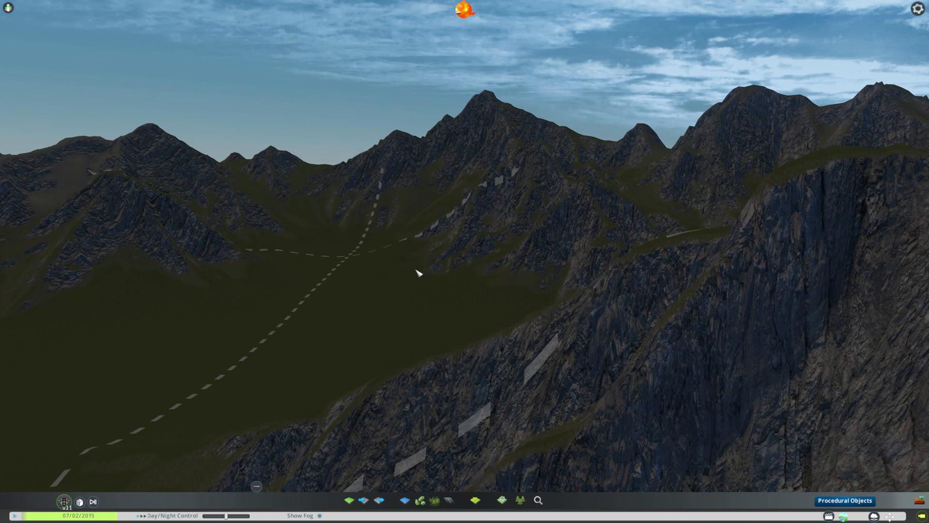
middle_click_drag(419, 273, 459, 276)
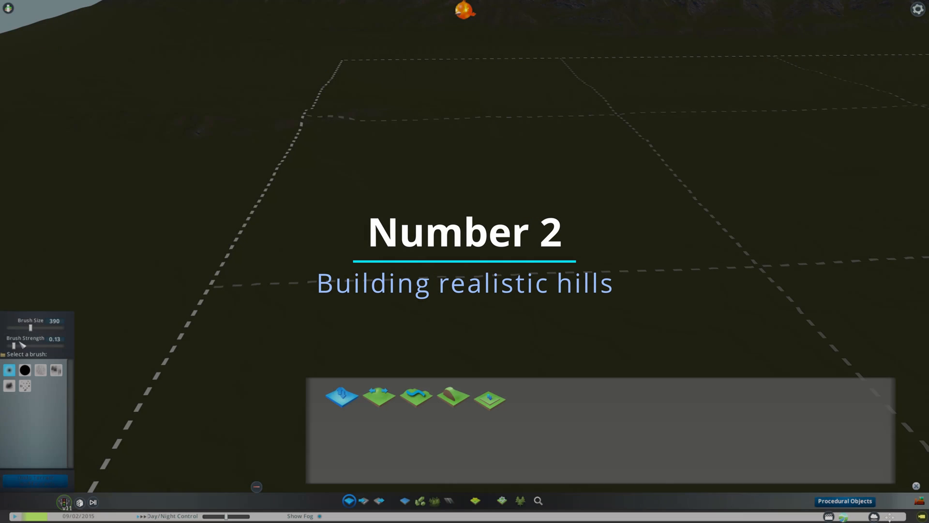
Raise a broad branching ridge across the tile boundary with a size 532 terrain brush at strengths 0.13 and 0.29
middle_click_drag(300, 189, 310, 196)
left_click_drag(440, 206, 571, 265)
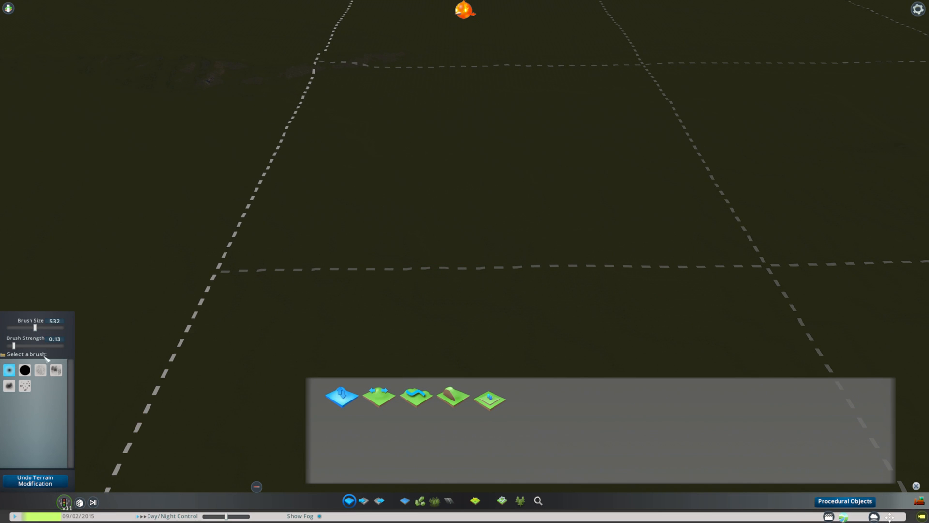
mouse_move(435, 220)
left_mouse_down()
mouse_move(690, 299)
mouse_move(444, 215)
mouse_move(617, 299)
left_mouse_up()
middle_click_drag(618, 300, 663, 271)
middle_click_drag(533, 217, 411, 179)
mouse_move(412, 178)
left_mouse_down()
mouse_move(309, 141)
mouse_move(597, 259)
mouse_move(479, 110)
mouse_move(402, 90)
mouse_move(583, 125)
mouse_move(436, 299)
mouse_move(456, 326)
mouse_move(351, 247)
left_mouse_up()
middle_click_drag(352, 247, 627, 110)
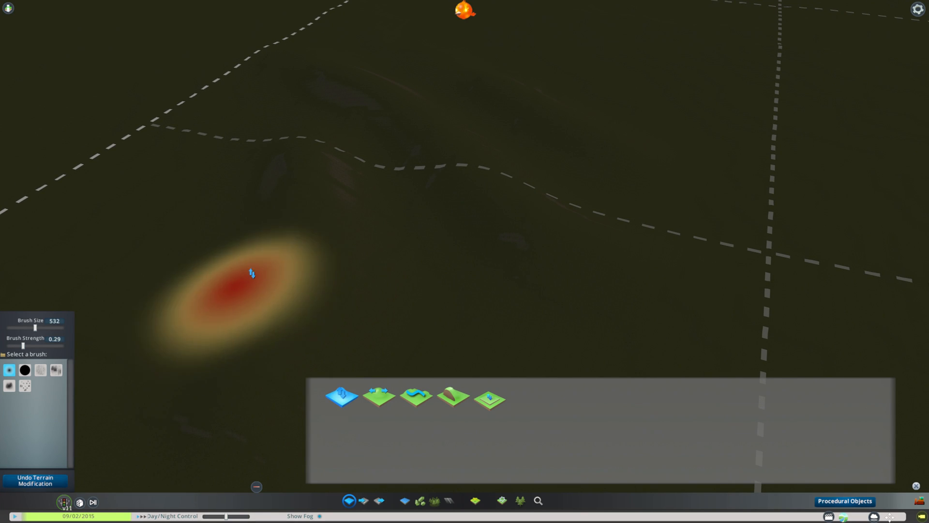
mouse_move(244, 373)
middle_mouse_down()
mouse_move(516, 139)
mouse_move(454, 286)
middle_mouse_up()
Shape narrower side ridges and steep rocky flanks on the hill with a size 165 terrain brush at strength 0.29
left_click_drag(35, 328, 24, 331)
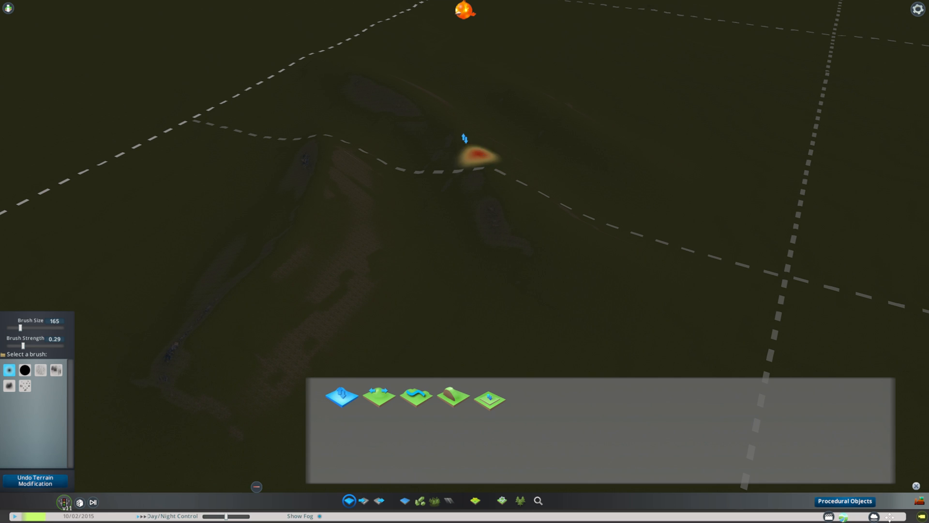
middle_click_drag(536, 104, 460, 299)
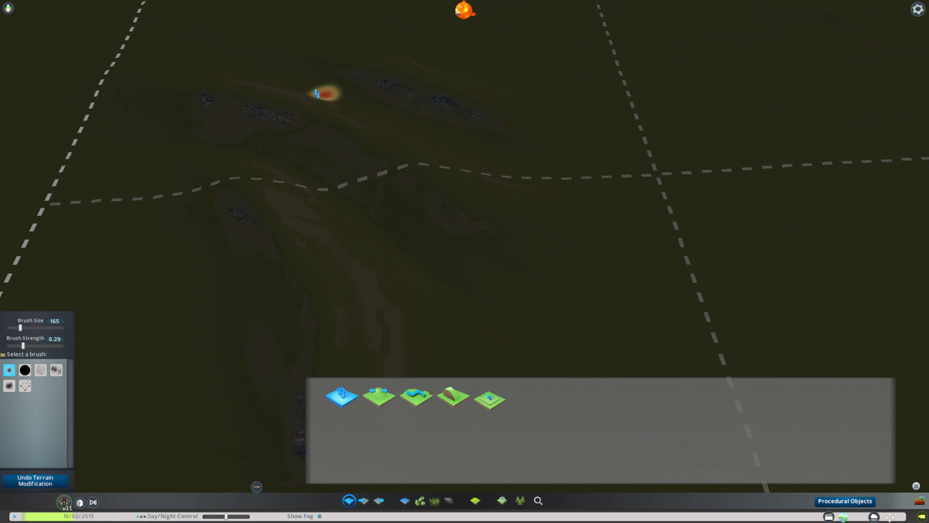
mouse_move(766, 198)
middle_mouse_down()
mouse_move(629, 121)
mouse_move(412, 291)
mouse_move(262, 388)
middle_mouse_up()
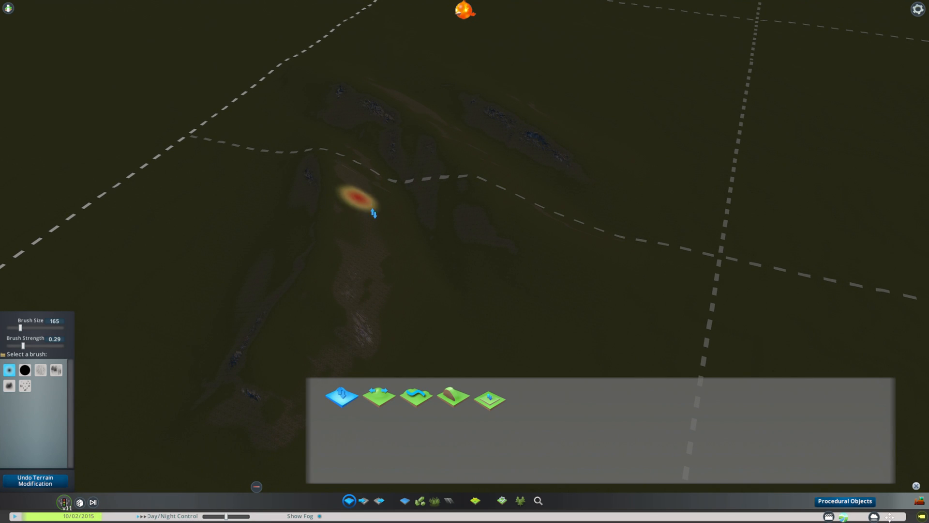
scroll(621, 4, "up", 5)
middle_click_drag(621, 4, 19, 162)
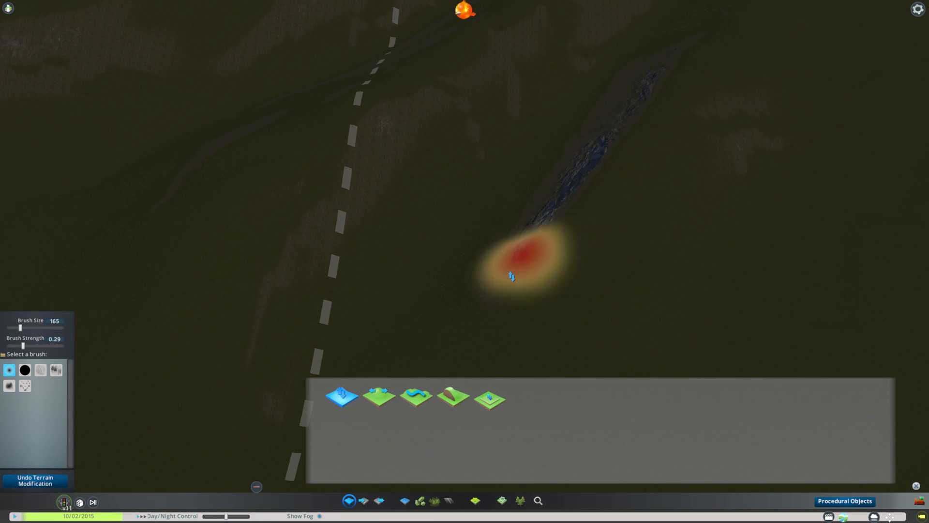
Add finer ridges and gullies to the hill's slopes with a terrain brush of size 75
middle_click_drag(511, 276, 663, 251)
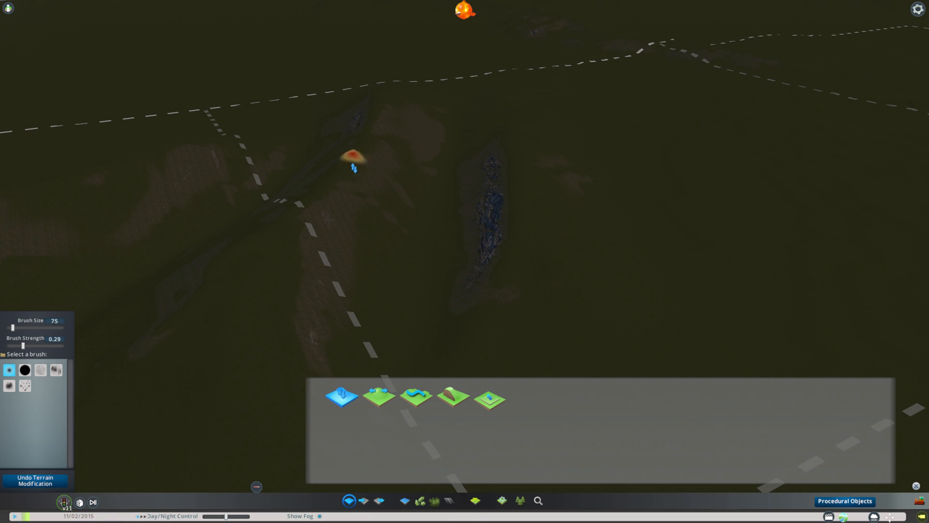
middle_click_drag(529, 270, 2, 371)
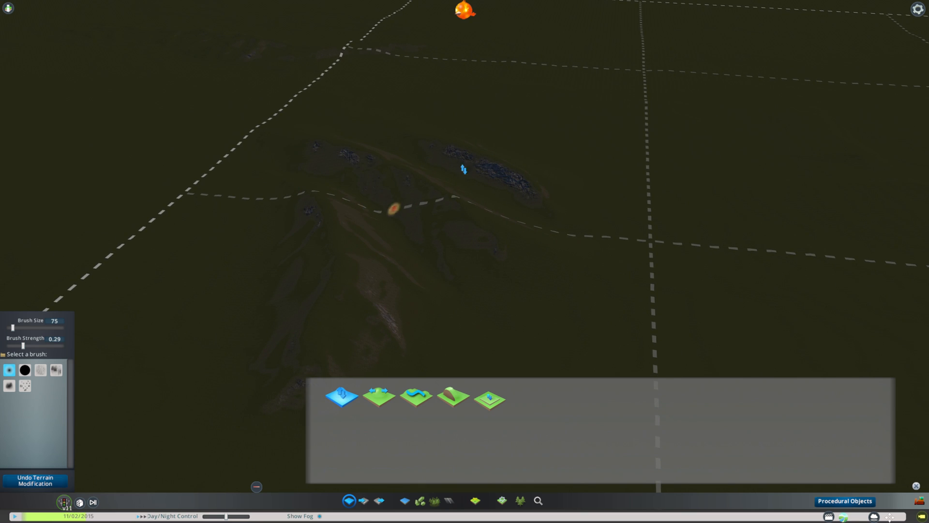
mouse_move(473, 184)
middle_mouse_down()
mouse_move(320, 141)
mouse_move(455, 165)
middle_mouse_up()
scroll(455, 164, "up", 5)
Sculpt small erosion details on the hill's flank with a terrain brush of size 61
left_click_drag(12, 328, 10, 328)
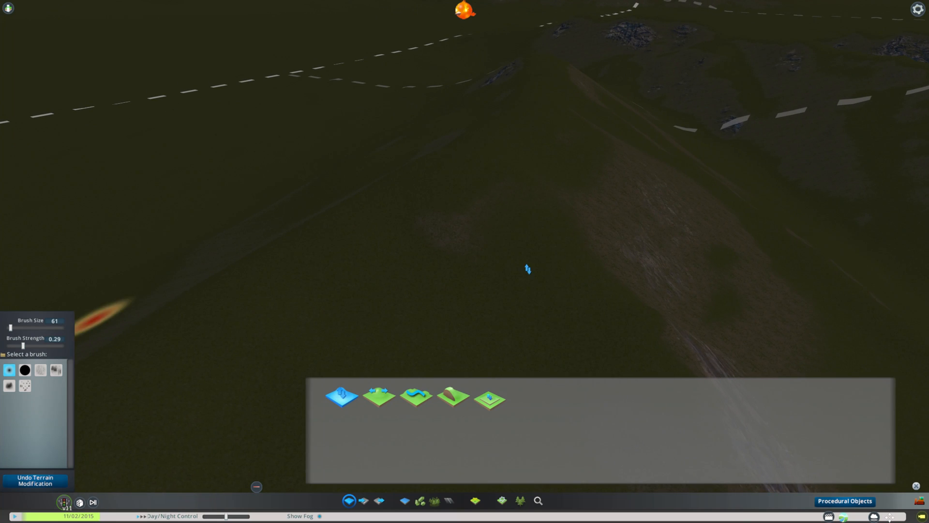
mouse_move(449, 183)
left_mouse_down()
mouse_move(460, 202)
mouse_move(462, 261)
left_mouse_up()
scroll(513, 218, "down", 2)
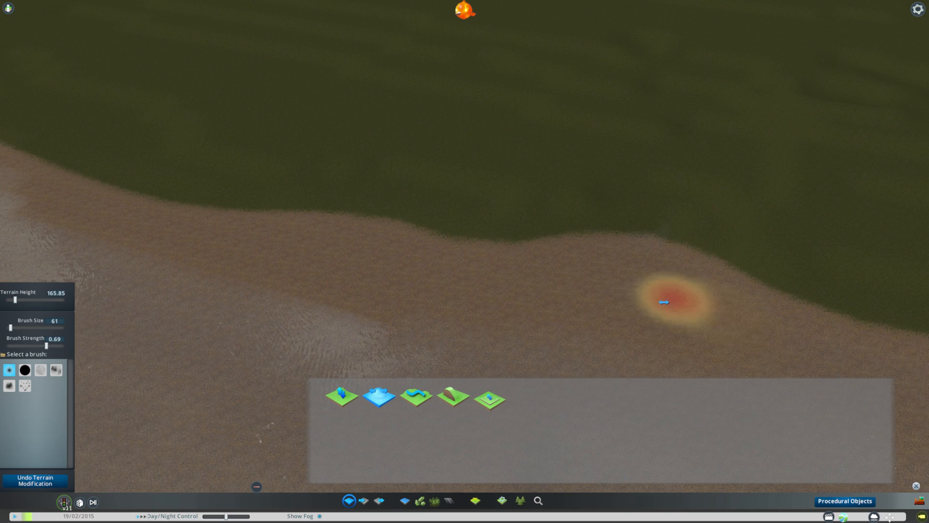
Smooth the shore's gradient with the Slope Terrain tool at brush size 61 and strength 0.69
middle_click_drag(751, 310, 629, 348)
left_click(454, 397)
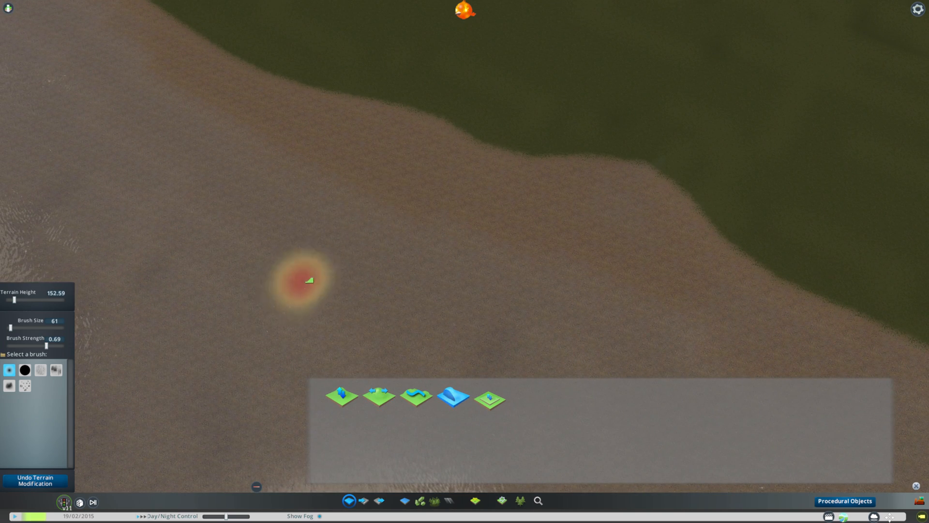
left_click_drag(310, 279, 468, 207)
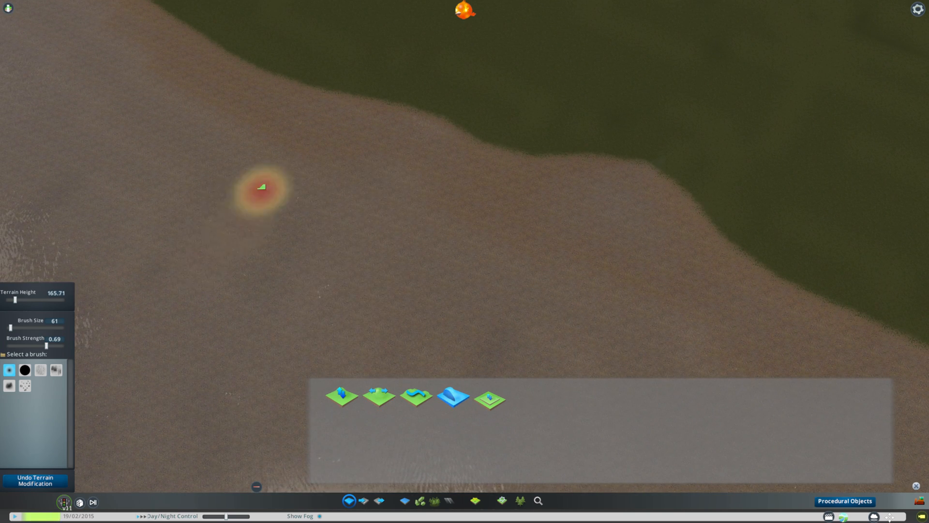
Scatter small stone props along the shoreline with brush size 61 and strength 0.69
middle_click_drag(624, 265, 464, 506)
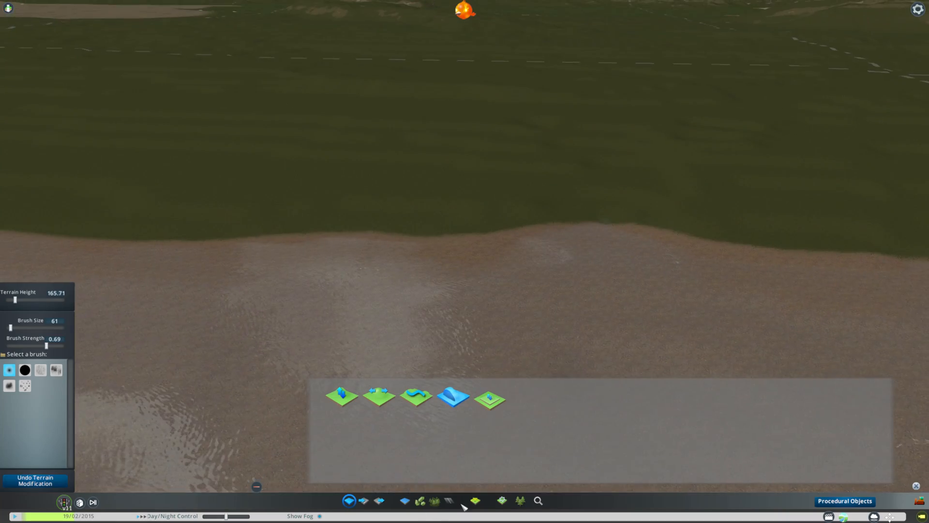
left_click(476, 501)
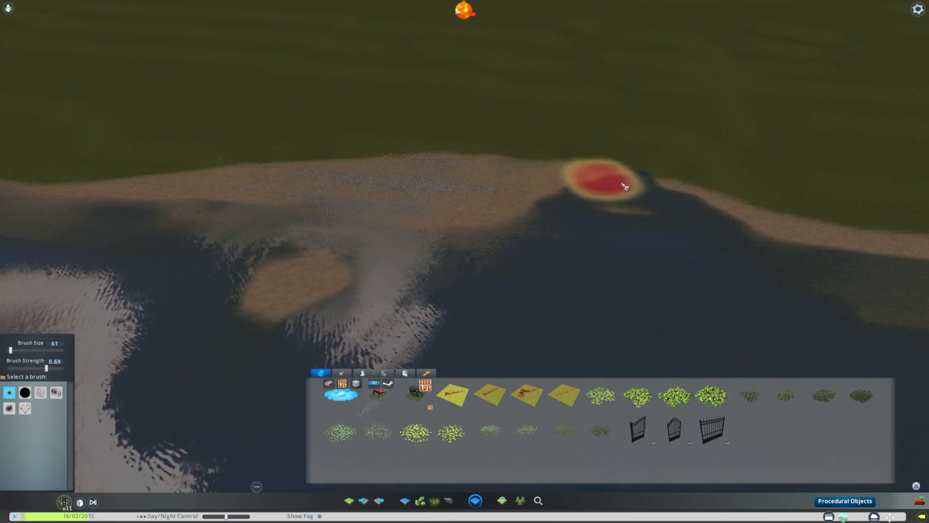
key("Escape")
left_click(93, 502)
left_click(67, 283)
Level the ground along the grassy bank above the stones to terrain height 178.49 with brush size 92
middle_click_drag(339, 251, 365, 116)
scroll(365, 115, "up", 5)
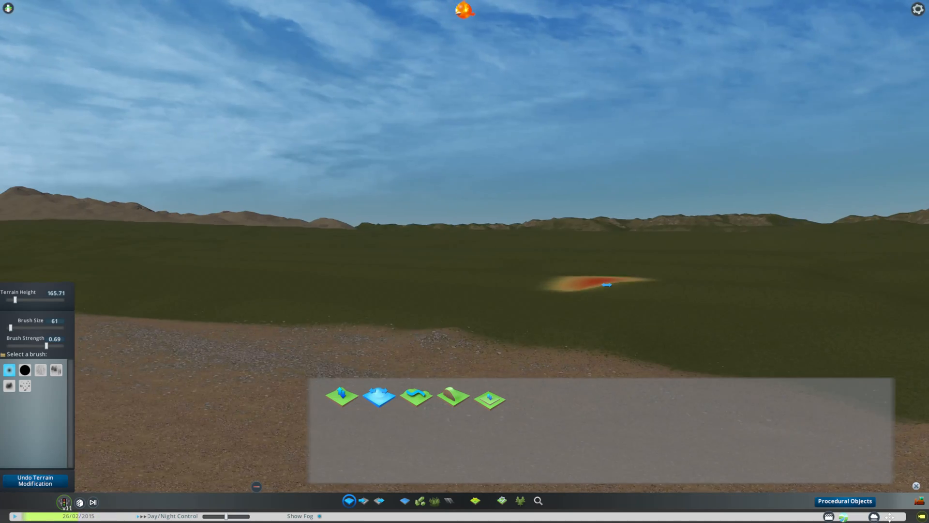
middle_click_drag(462, 189, 462, 218)
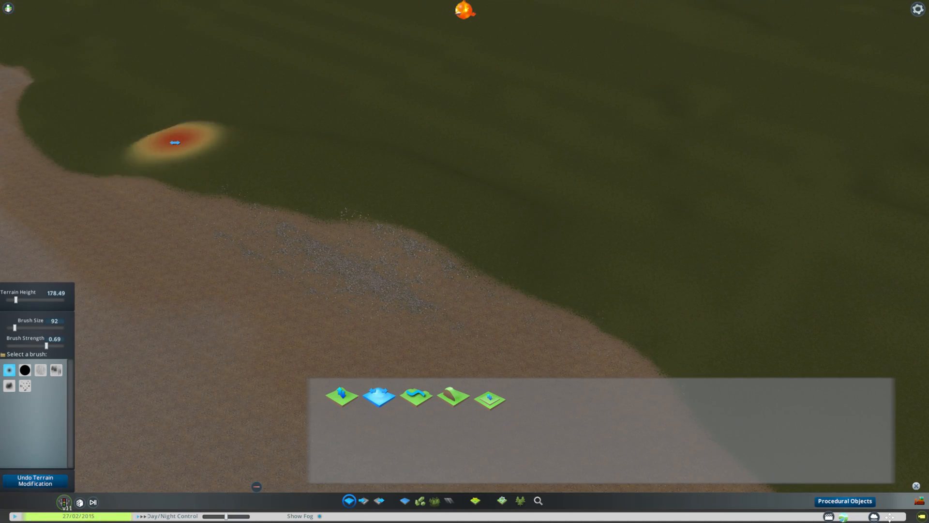
scroll(242, 56, "up", 3)
mouse_move(242, 56)
middle_mouse_down()
mouse_move(300, 87)
mouse_move(465, 262)
middle_mouse_up()
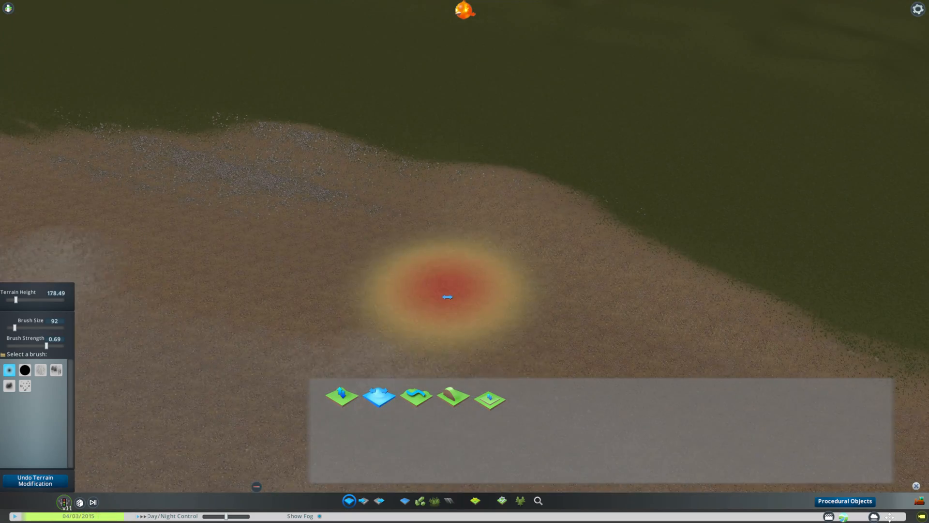
Set the prop brush size to Single and place pebbles and low plants along the shore
left_click(420, 501)
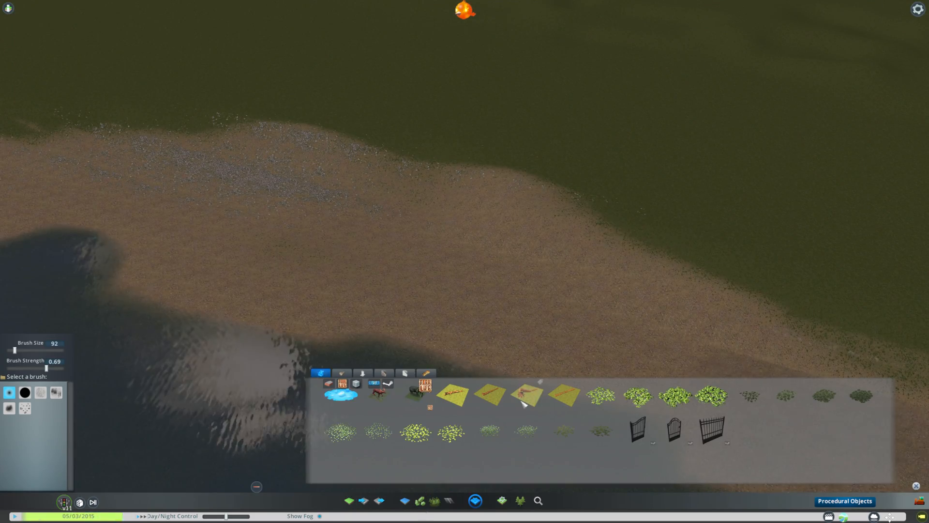
left_click_drag(16, 352, 6, 349)
left_click(579, 133)
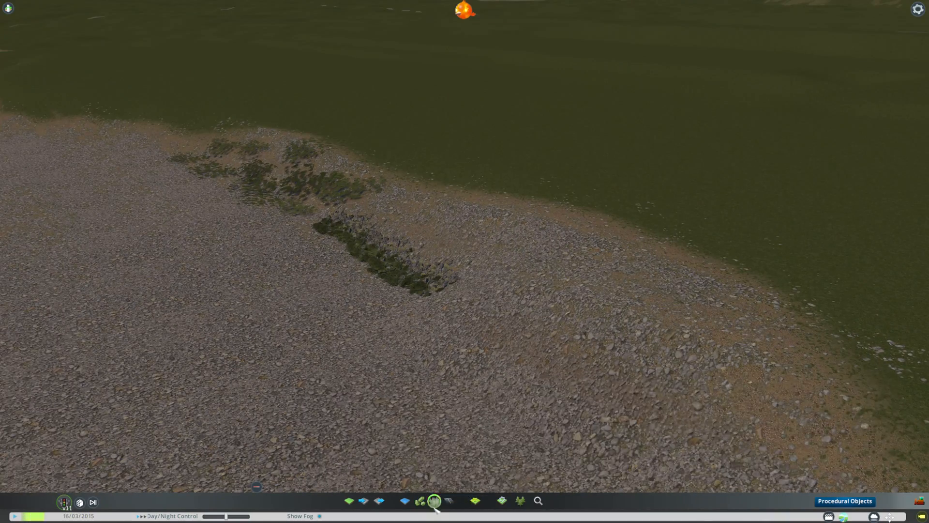
Place individual tall grass clumps on the grassy bank beside the pebble beach
left_click(434, 501)
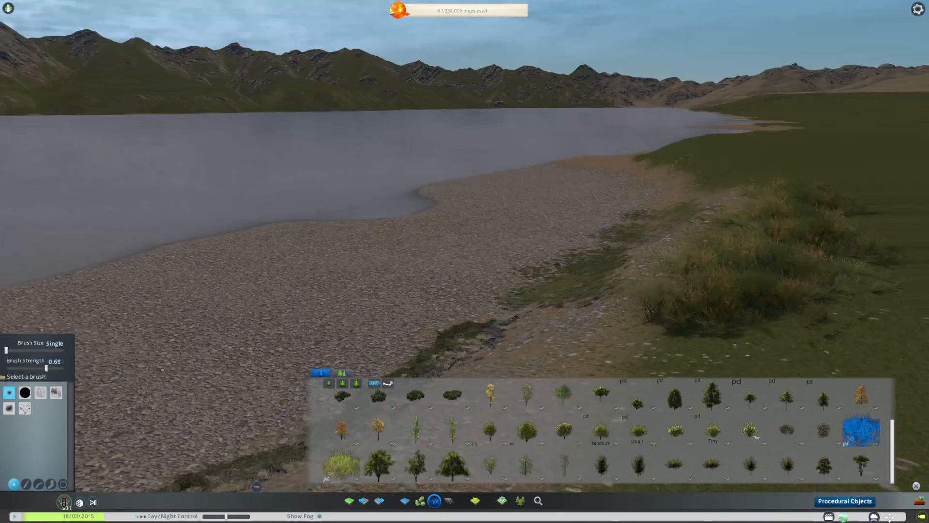
middle_click_drag(438, 262, 466, 265)
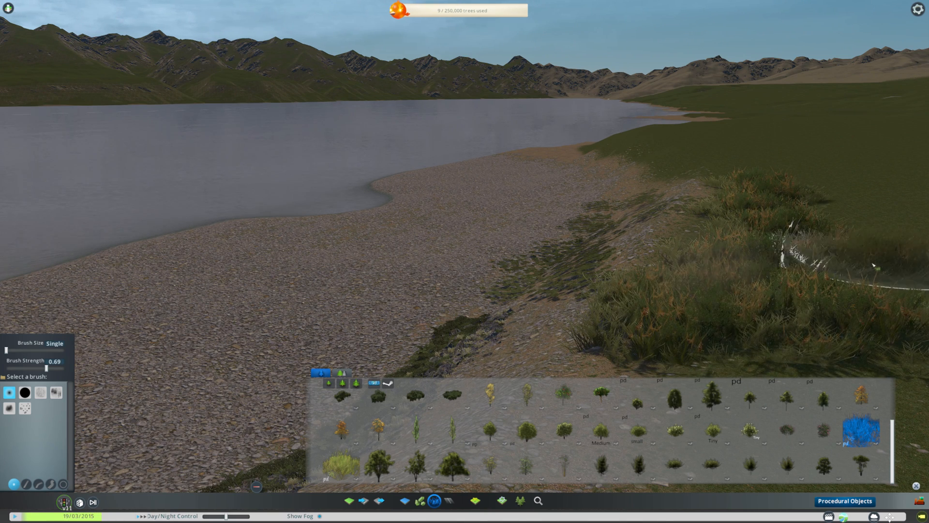
key("Escape")
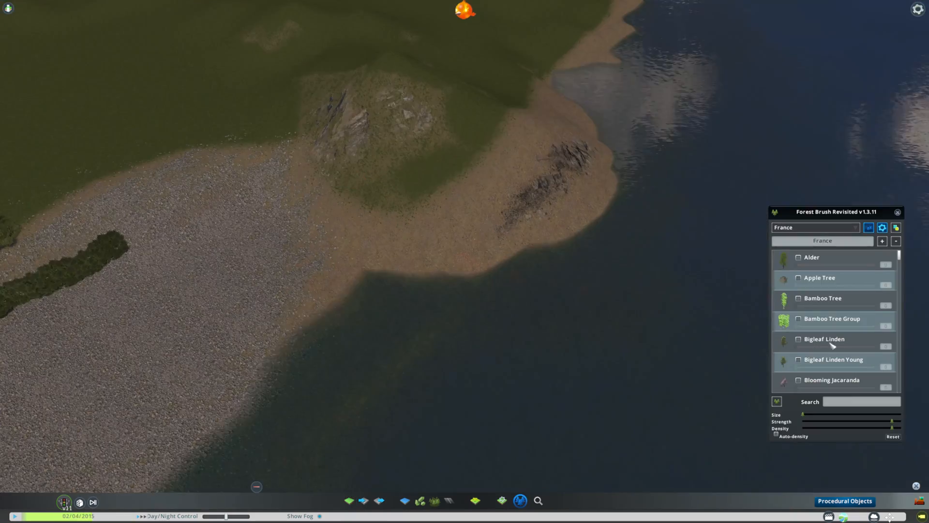
Choose the France preset in the Forest Brush and cover the rocky lakeside hill with trees
left_click(816, 227)
left_click(806, 235)
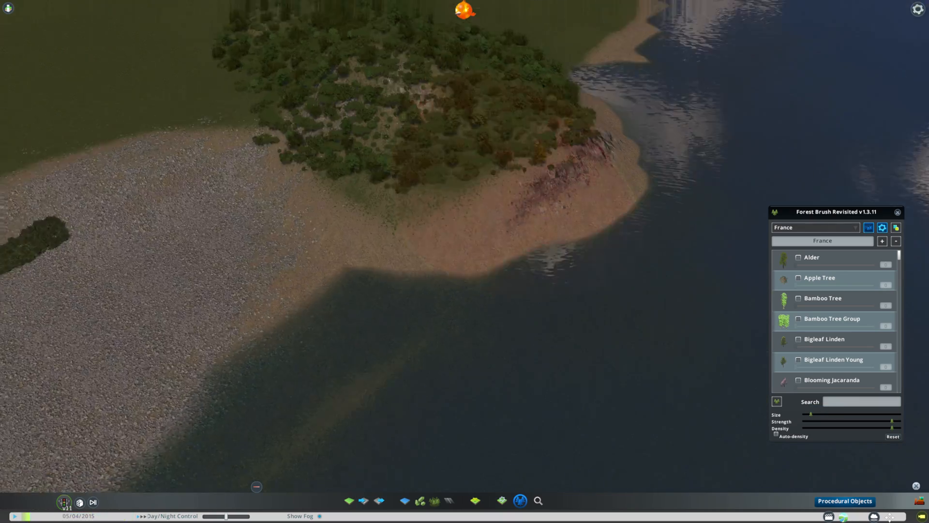
Place rock props along the waterline at the foot of the forested hill
left_click(476, 500)
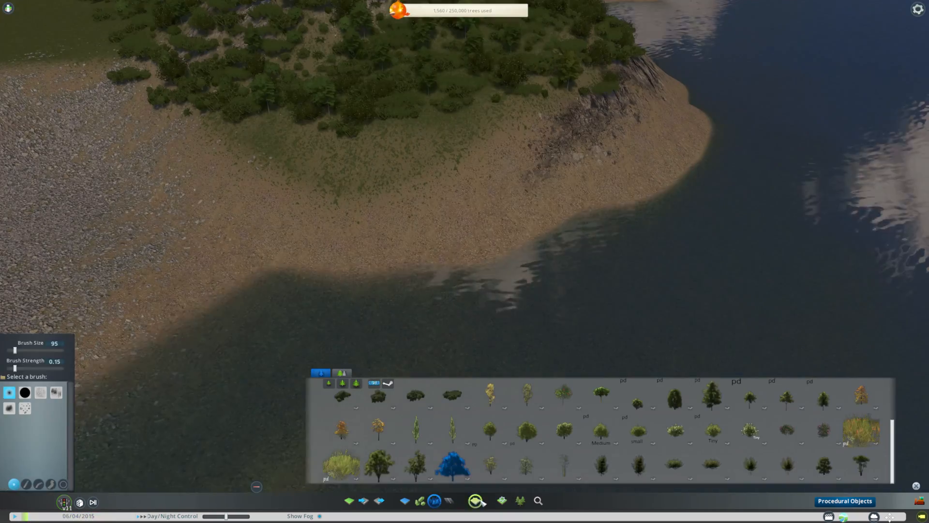
left_click(476, 501)
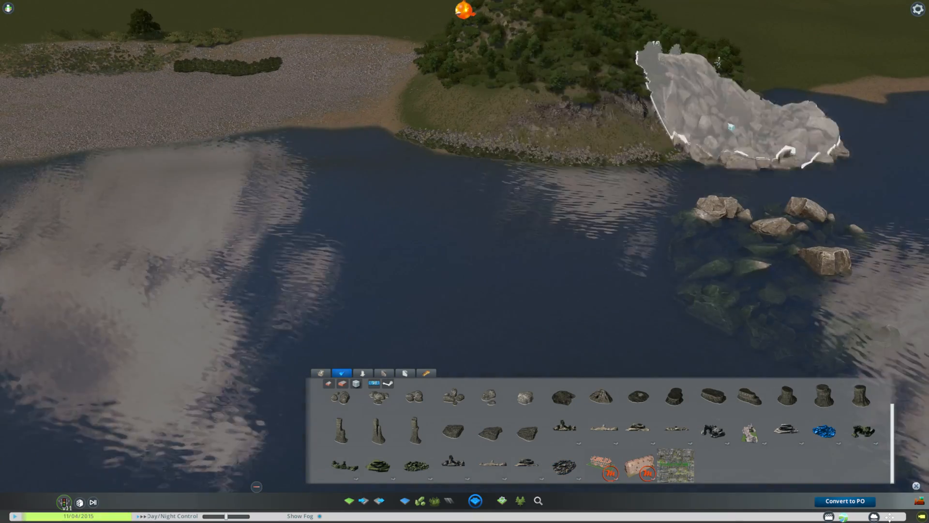
left_click(418, 466)
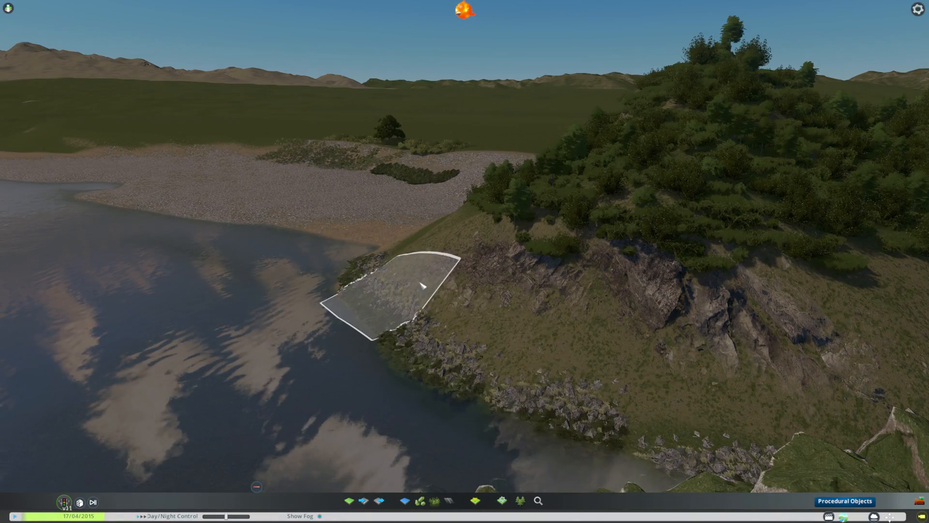
left_click(748, 426)
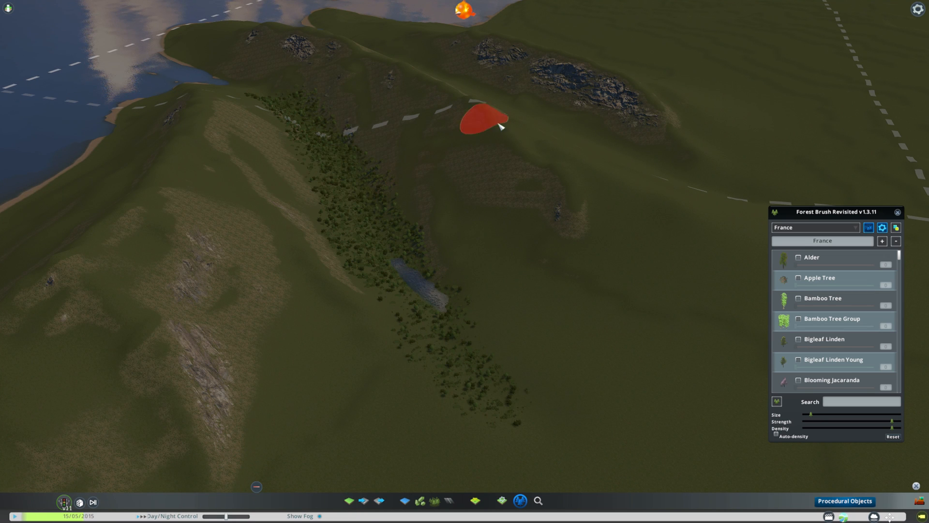
Extend the France forest along the hill slopes beside the narrow pond
middle_click_drag(726, 196, 637, 140)
left_click_drag(716, 198, 637, 135)
middle_click_drag(108, 334, 263, 290)
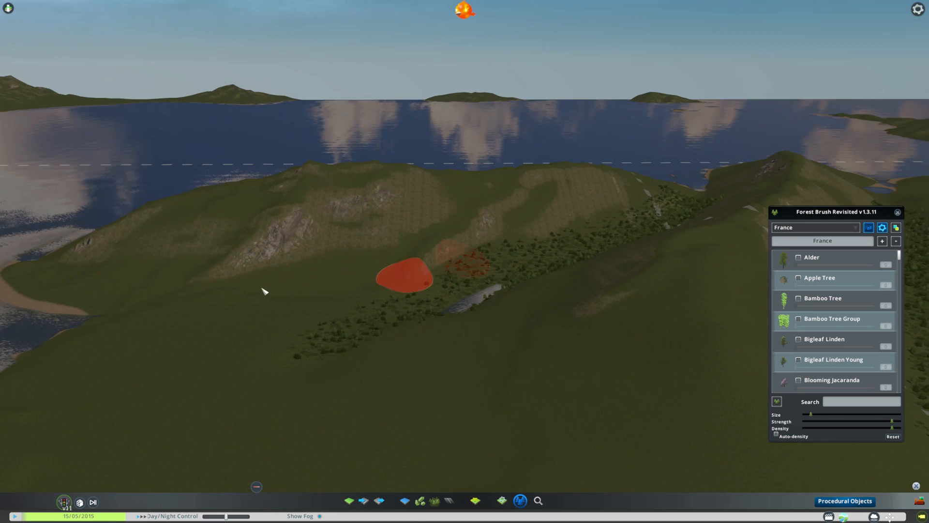
left_click_drag(194, 271, 112, 236)
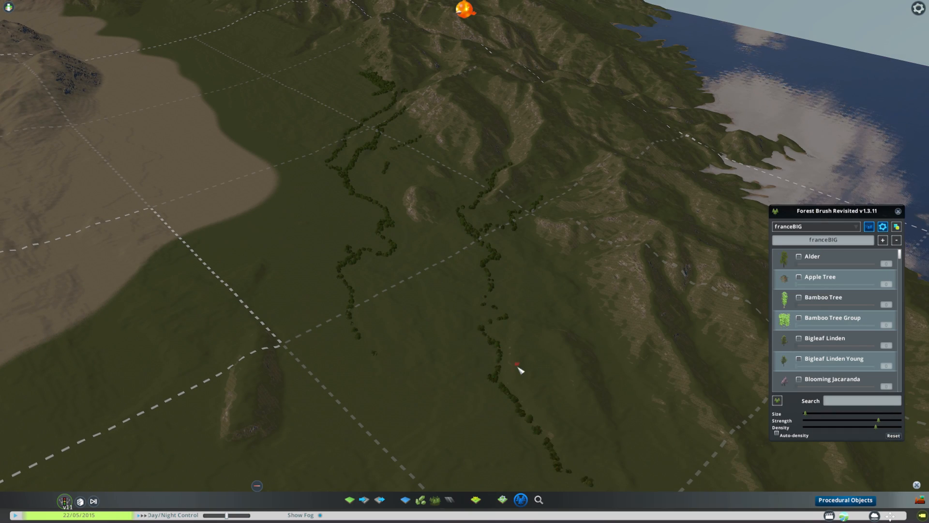
Paint thin, winding rows of franceBIG trees from the mountain foot across the grassy plain
middle_click_drag(520, 370, 549, 299)
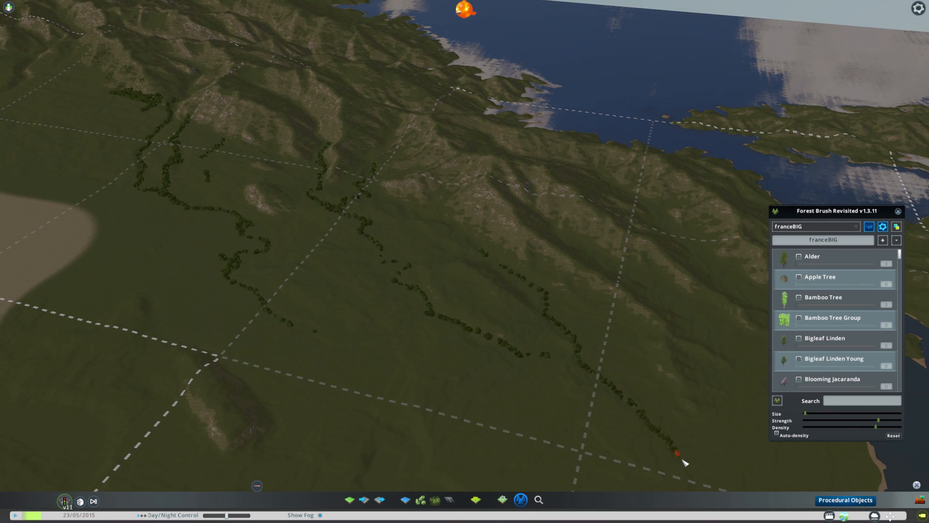
middle_click_drag(609, 393, 393, 418)
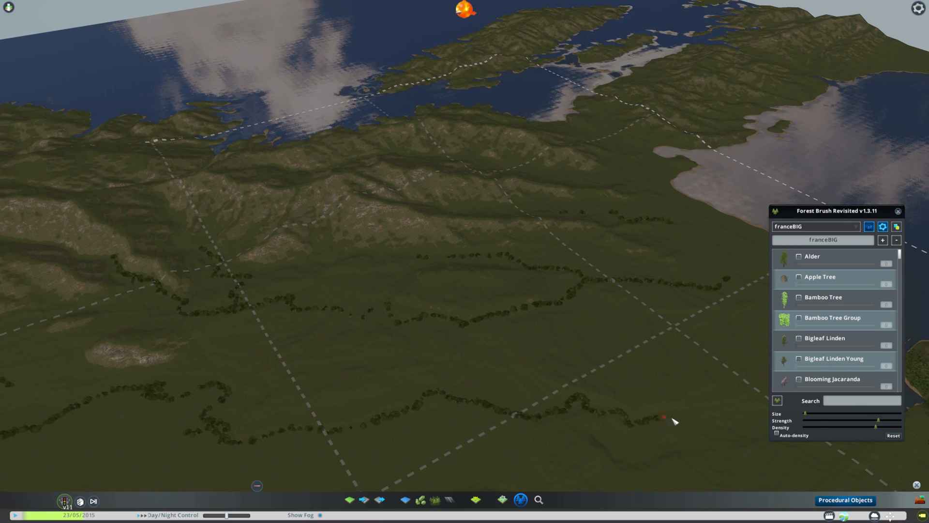
mouse_move(675, 421)
middle_mouse_down()
mouse_move(530, 349)
mouse_move(562, 245)
middle_mouse_up()
scroll(469, 267, "up", 5)
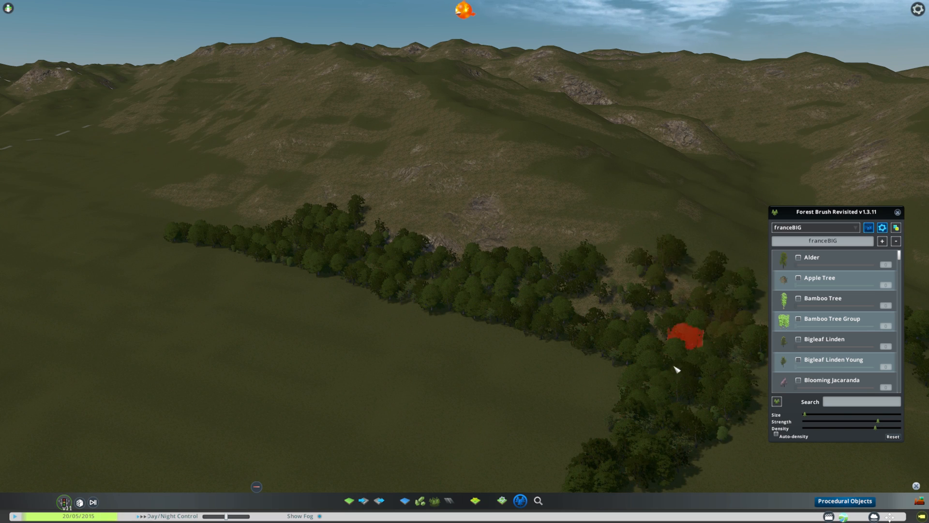
Switch the Forest Brush to the France preset and scatter smaller trees over the rocky slope above the large tree belt
mouse_move(651, 407)
middle_mouse_down()
mouse_move(634, 431)
mouse_move(581, 464)
mouse_move(678, 387)
mouse_move(755, 300)
middle_mouse_up()
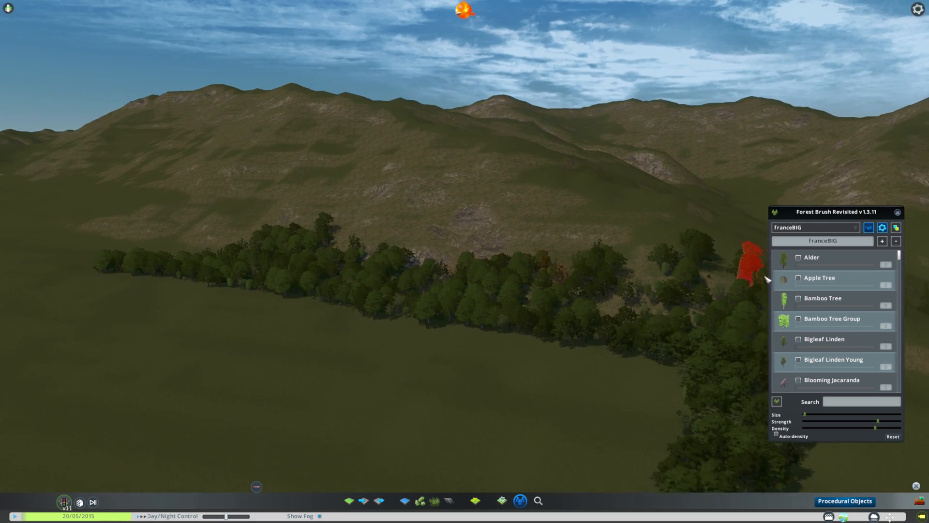
left_click(817, 229)
left_click(799, 238)
scroll(487, 191, "up", 4)
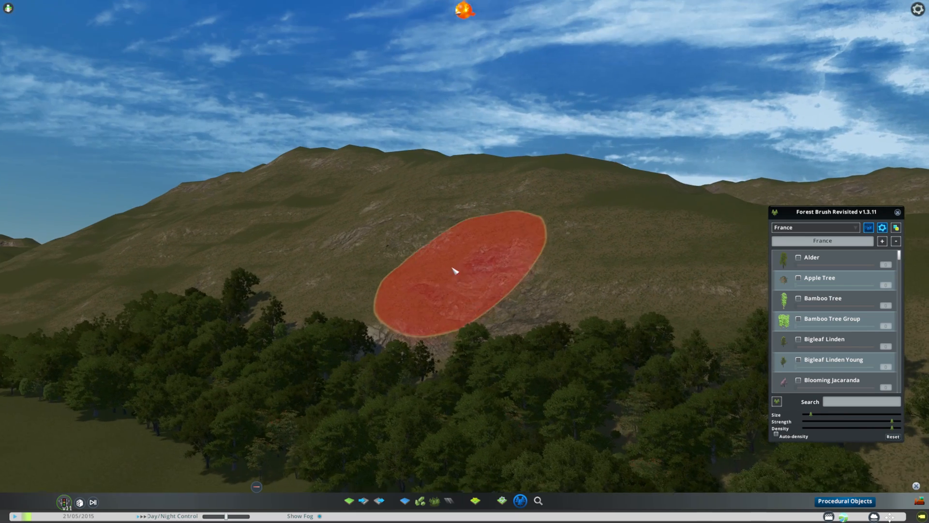
scroll(455, 271, "down", 2)
mouse_move(455, 271)
left_mouse_down()
mouse_move(413, 289)
mouse_move(394, 226)
left_mouse_up()
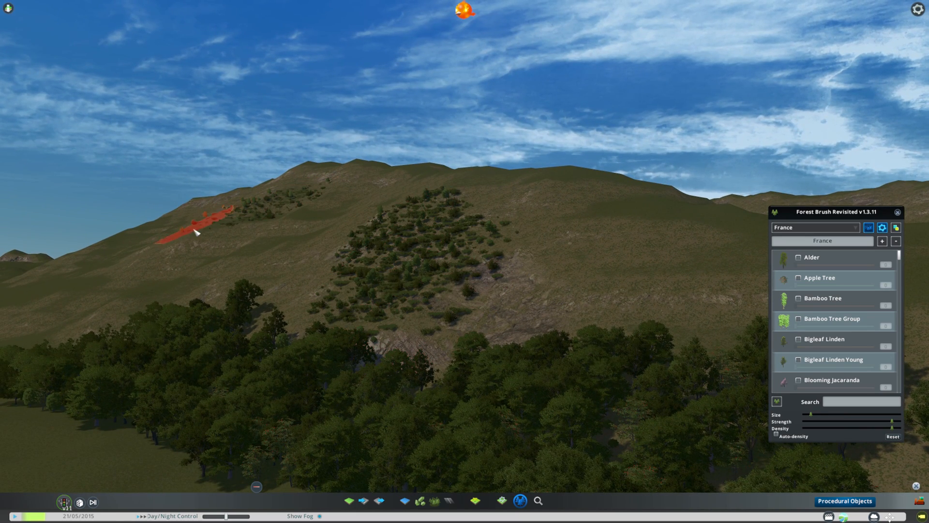
scroll(338, 310, "down", 3)
mouse_move(274, 242)
middle_mouse_down()
mouse_move(426, 384)
mouse_move(436, 314)
middle_mouse_up()
scroll(421, 364, "up", 2)
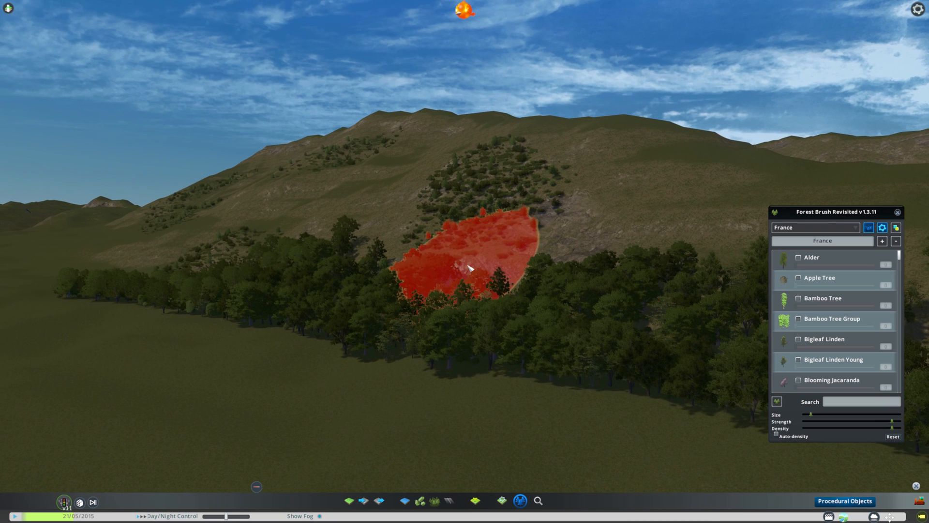
left_click(817, 228)
left_click(816, 247)
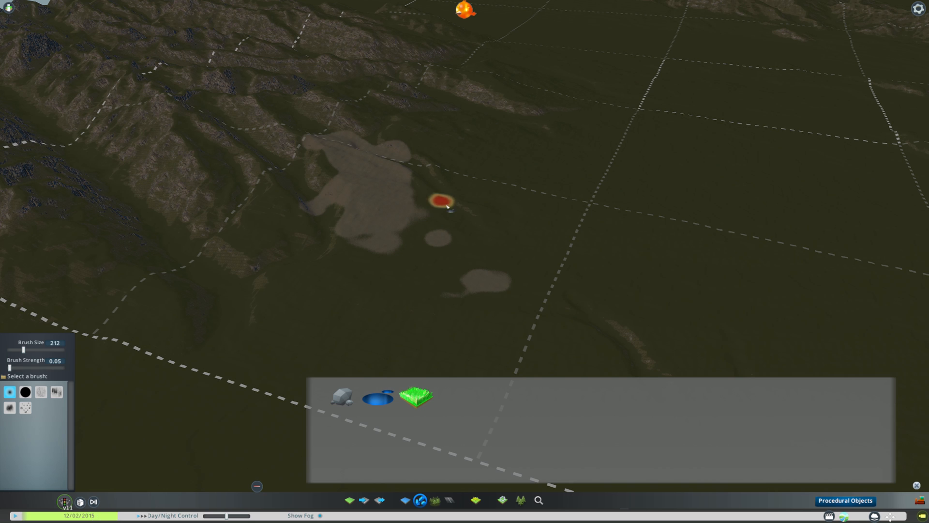
Select the ore resource and erase the stray patches and parts of the painted area at the mountain foot
scroll(338, 251, "up", 5)
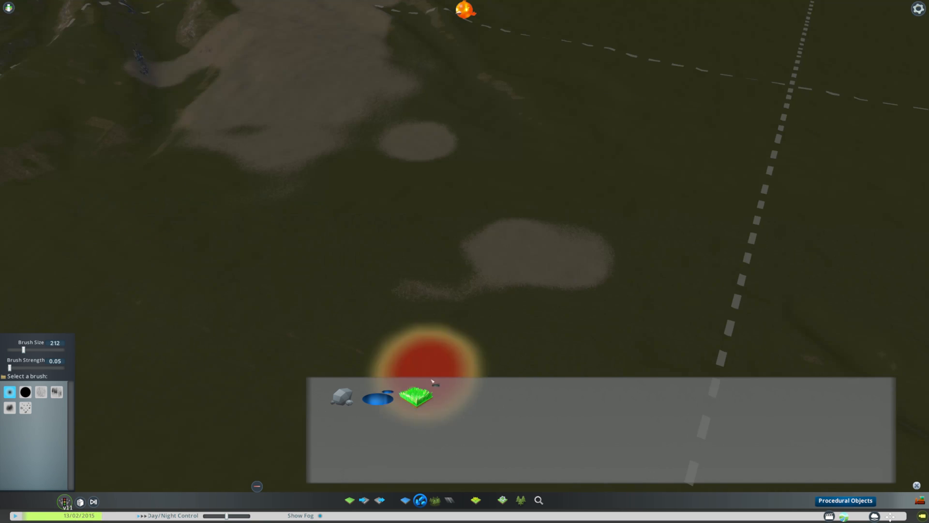
left_click(416, 397)
left_click(342, 397)
right_click_drag(498, 277, 576, 255)
right_click_drag(411, 141, 432, 138)
right_click_drag(232, 73, 190, 105)
middle_click_drag(190, 104, 423, 138)
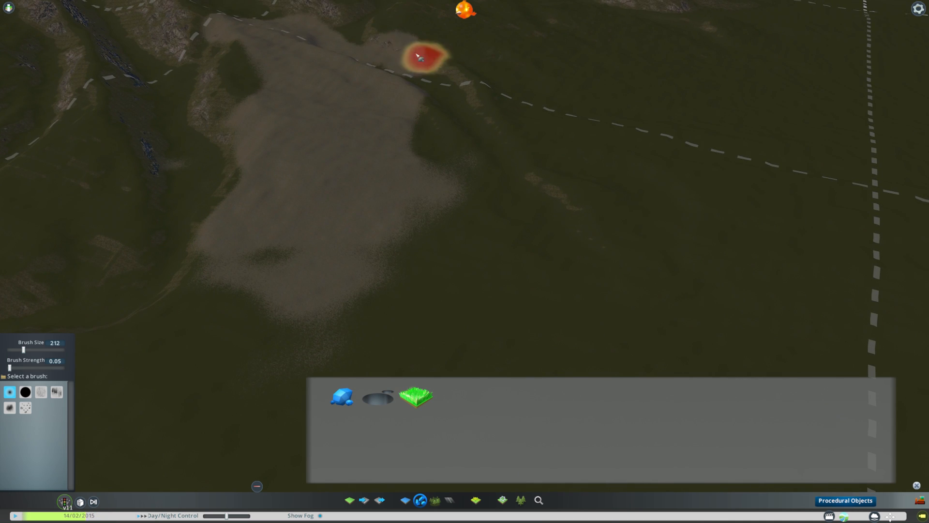
mouse_move(407, 213)
right_mouse_down()
mouse_move(353, 164)
mouse_move(310, 186)
right_mouse_up()
Try the CO's Winter Theme, Toulouse Mission, Melbourne and Volcanic 4K map themes, and go back to 4kPraria4k4kPraria4k
mouse_move(407, 154)
middle_mouse_down()
mouse_move(442, 290)
mouse_move(605, 339)
middle_mouse_up()
left_click(844, 517)
middle_click_drag(694, 378, 605, 309)
left_click(7, 390)
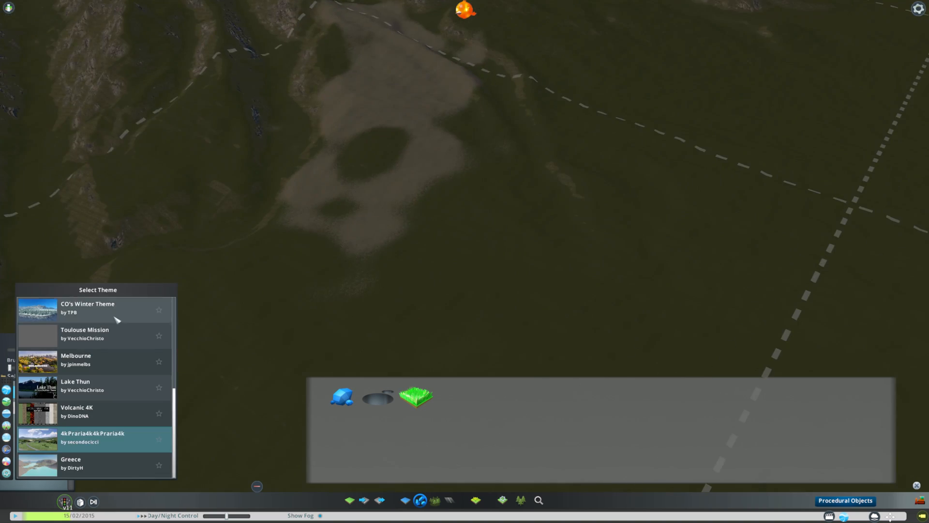
left_click(116, 317)
middle_click_drag(251, 233, 261, 285)
left_click(100, 340)
left_click(96, 361)
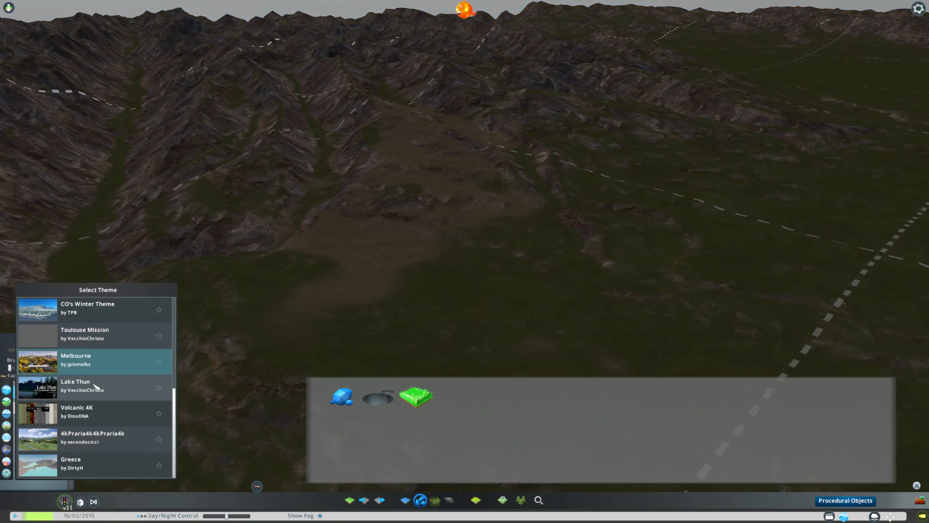
left_click(92, 411)
left_click(92, 437)
Open the terrain texture settings and try Oil textures from Toulouse Mission, Melbourne, Greece, Black Rock Mountain, Farmland and CO's themes
left_click(7, 401)
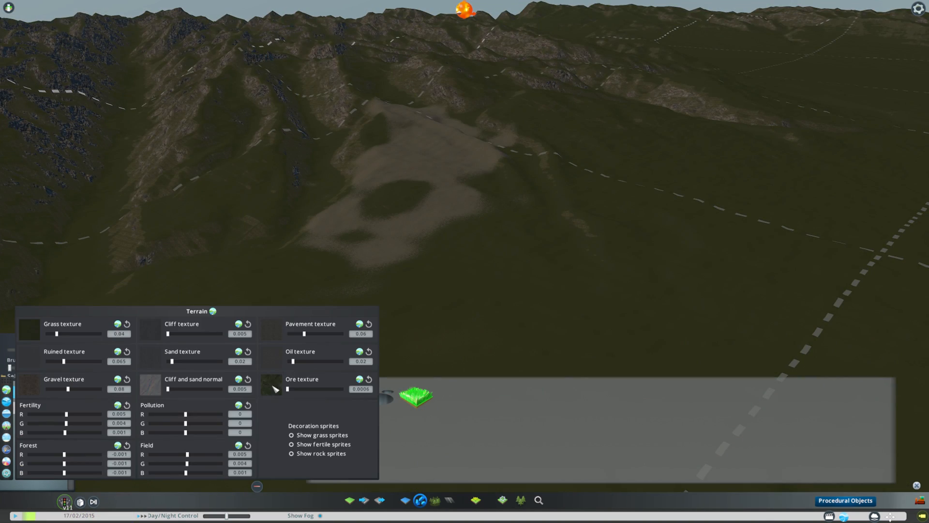
left_click(359, 352)
left_click(465, 208)
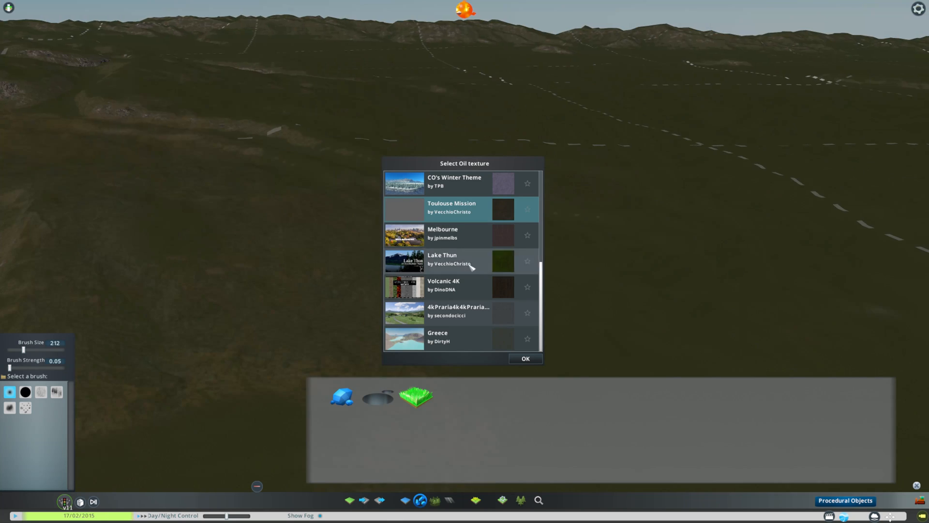
left_click(504, 239)
left_click(505, 335)
scroll(506, 271, "up", 5)
left_click(506, 183)
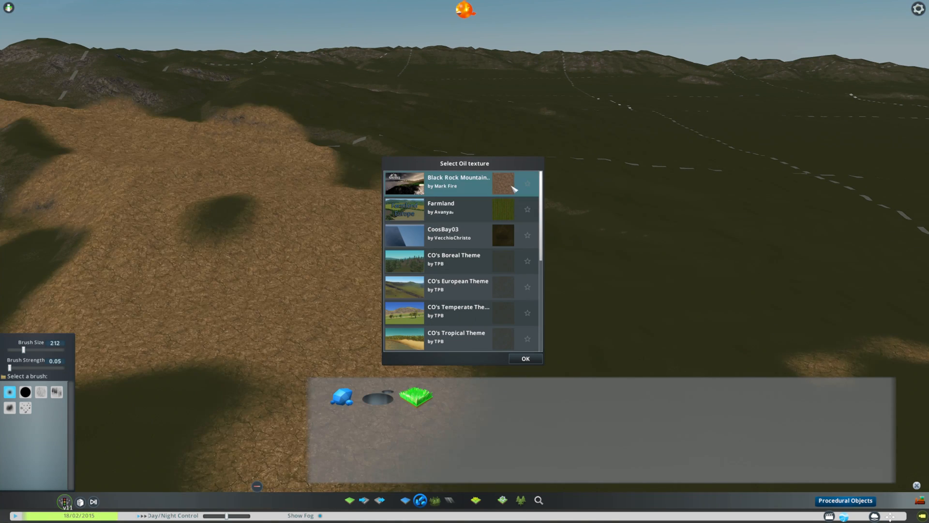
left_click(506, 209)
left_click(509, 261)
left_click(510, 337)
Set the Oil texture to the Melbourne theme's texture
scroll(510, 315, "down", 4)
left_click(511, 290)
left_click(512, 313)
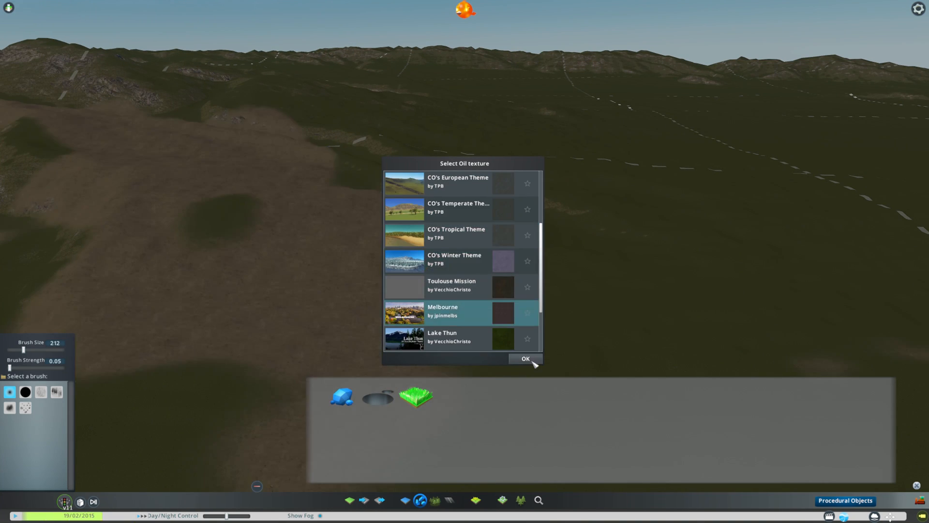
left_click(530, 359)
Review the available Ore textures and close the selection
middle_click_drag(530, 360, 411, 344)
left_click(359, 379)
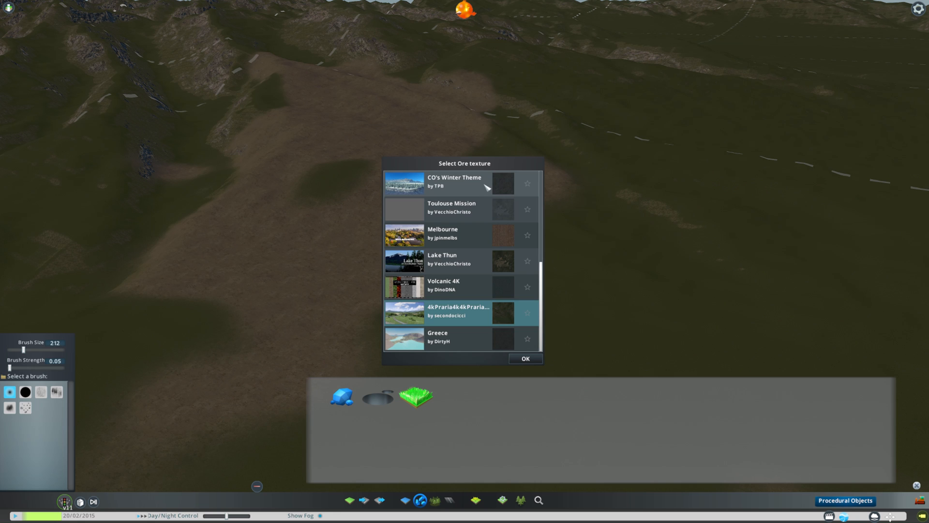
left_click(526, 360)
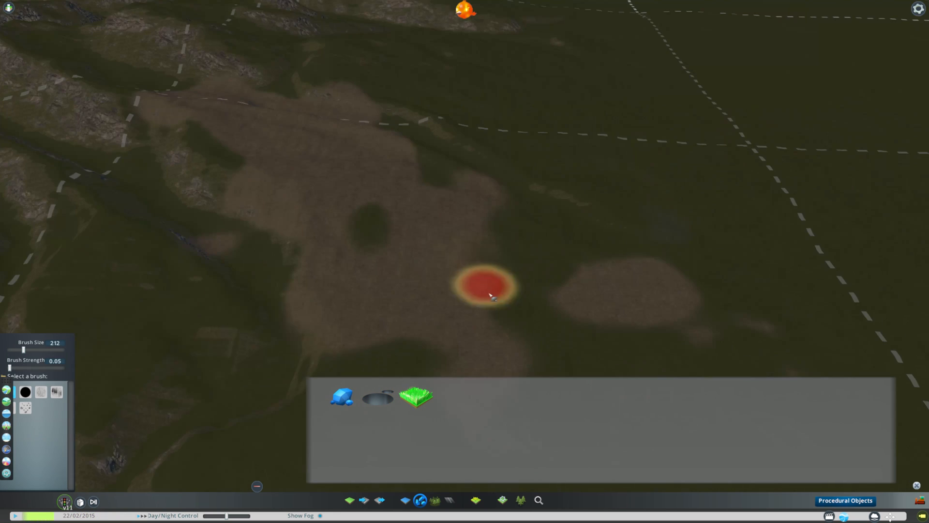
Set the Oil texture to the one from CO's Winter Theme
left_click(6, 402)
left_click(359, 352)
left_click(514, 187)
middle_click_drag(515, 189, 490, 266)
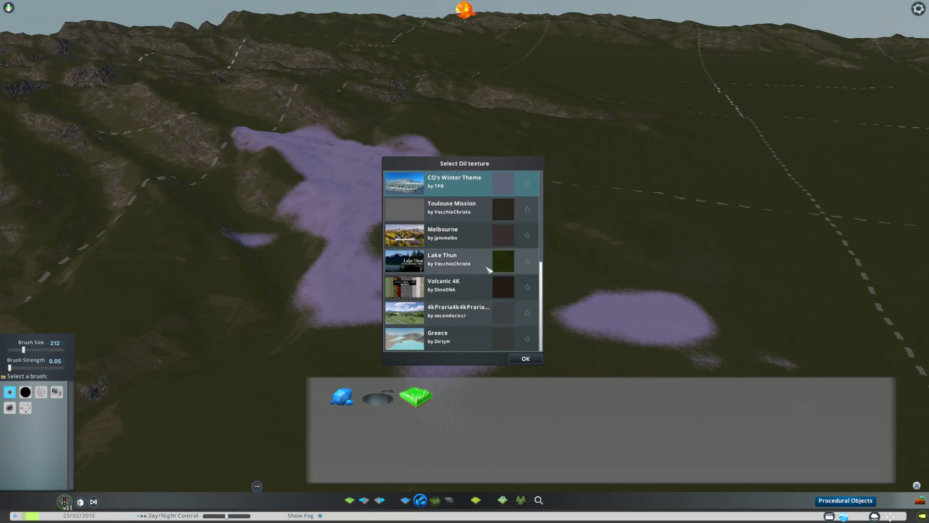
left_click(502, 208)
left_click(502, 188)
scroll(500, 248, "up", 5)
scroll(501, 249, "down", 5)
left_click(526, 359)
Compare Ore textures from Lake Thun, Volcanic 4K, 4kPraria and Greece, and set it to the Black Rock Mountain texture
left_click(359, 379)
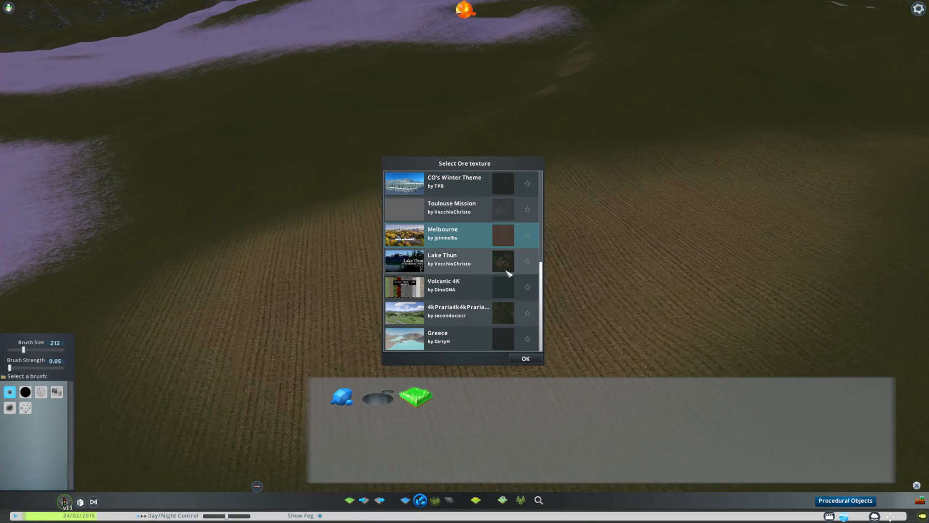
left_click(506, 271)
left_click(511, 296)
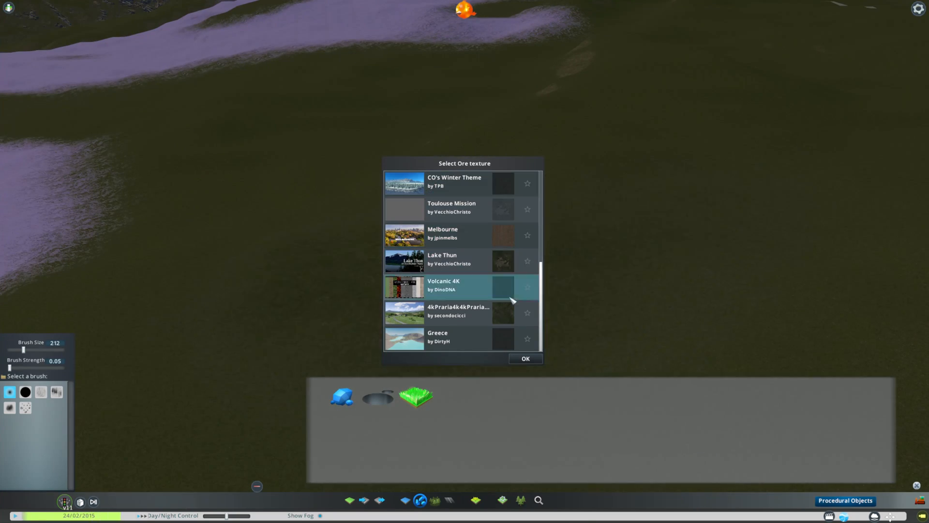
left_click(508, 315)
left_click(507, 335)
scroll(505, 310, "up", 5)
left_click(512, 185)
mouse_move(511, 185)
middle_mouse_down()
mouse_move(533, 213)
mouse_move(526, 261)
middle_mouse_up()
left_click(526, 359)
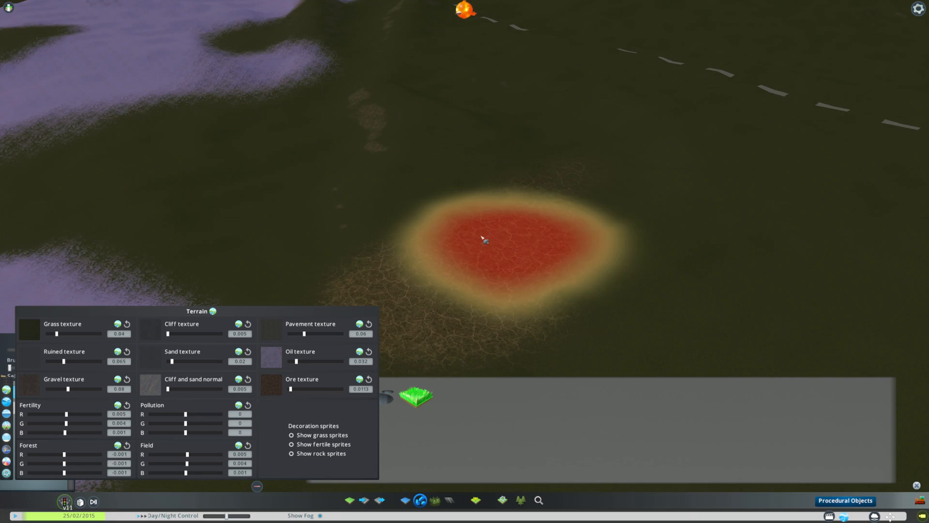
Paint a first strip of the ore texture along the curved ridge of the low grassy hill
scroll(484, 239, "down", 5)
middle_click_drag(761, 33, 677, 87)
mouse_move(397, 175)
left_mouse_down()
mouse_move(329, 184)
mouse_move(291, 208)
left_mouse_up()
middle_click_drag(291, 207, 516, 298)
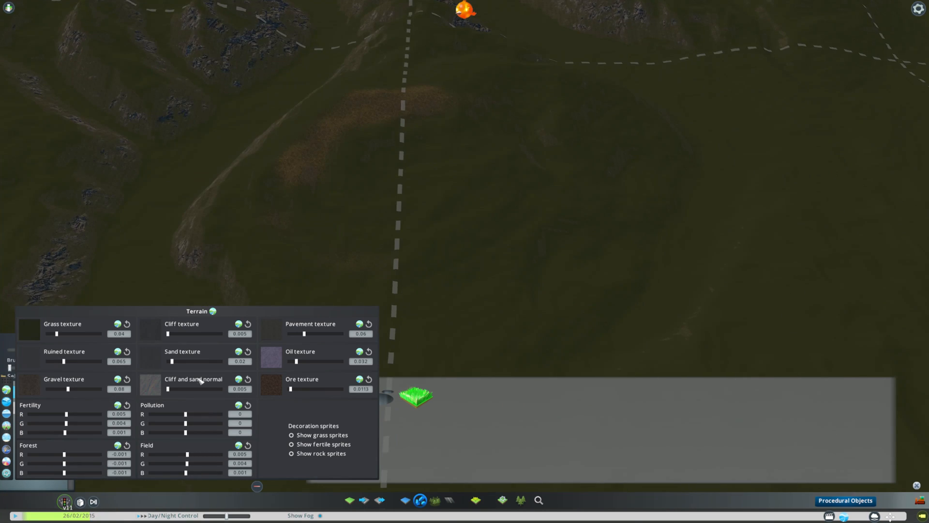
Set the brush size to 302 and strength to 0.07, and paint ore along the low ridge and the neighbouring hilltops
left_click(6, 390)
left_click(845, 517)
left_click_drag(9, 368, 11, 368)
left_click_drag(242, 184, 488, 115)
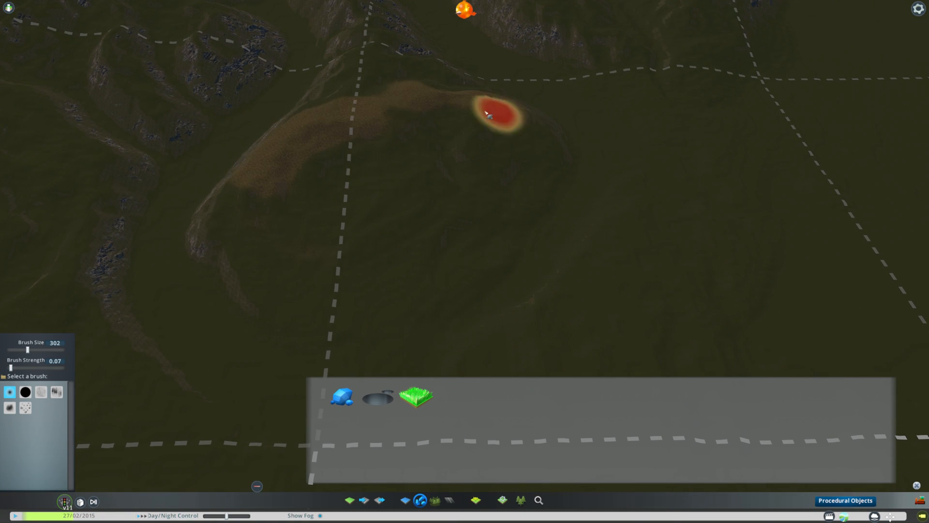
mouse_move(547, 310)
middle_mouse_down()
mouse_move(207, 270)
mouse_move(453, 160)
middle_mouse_up()
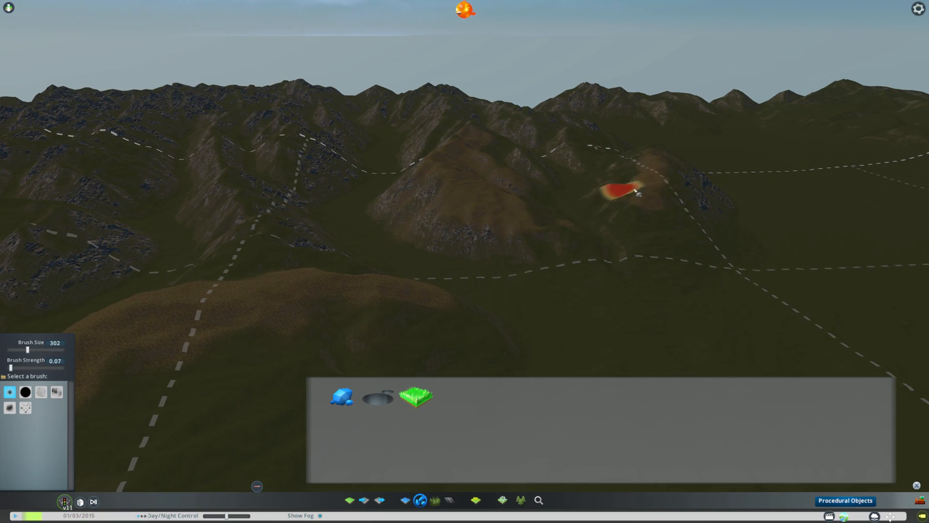
middle_click_drag(638, 193, 598, 215)
scroll(432, 357, "down", 5)
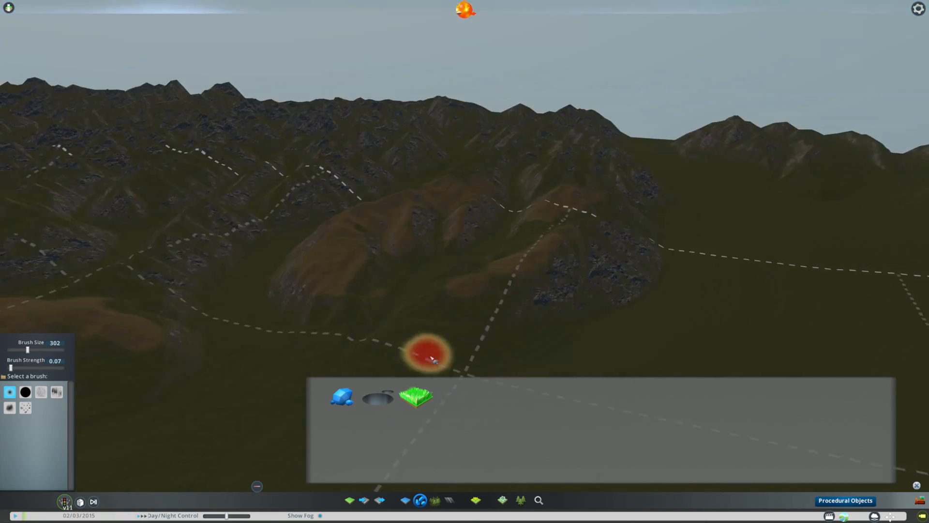
Switch to the oil resource and paint its snow-like texture over the rocky mountain peaks and upper ridges
middle_click_drag(431, 356, 461, 307)
left_click(378, 398)
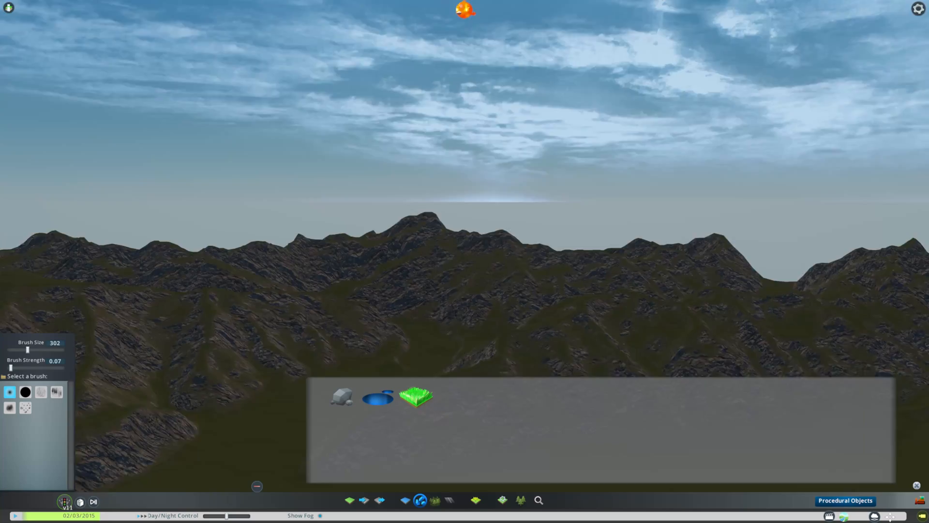
middle_click_drag(460, 232, 426, 305)
mouse_move(426, 305)
left_mouse_down()
mouse_move(478, 201)
mouse_move(363, 160)
mouse_move(496, 112)
left_mouse_up()
middle_click_drag(496, 112, 489, 58)
mouse_move(489, 59)
left_mouse_down()
mouse_move(468, 172)
mouse_move(437, 57)
mouse_move(459, 99)
left_mouse_up()
scroll(551, 297, "down", 5)
middle_click_drag(551, 296, 571, 145)
left_click_drag(571, 140, 604, 90)
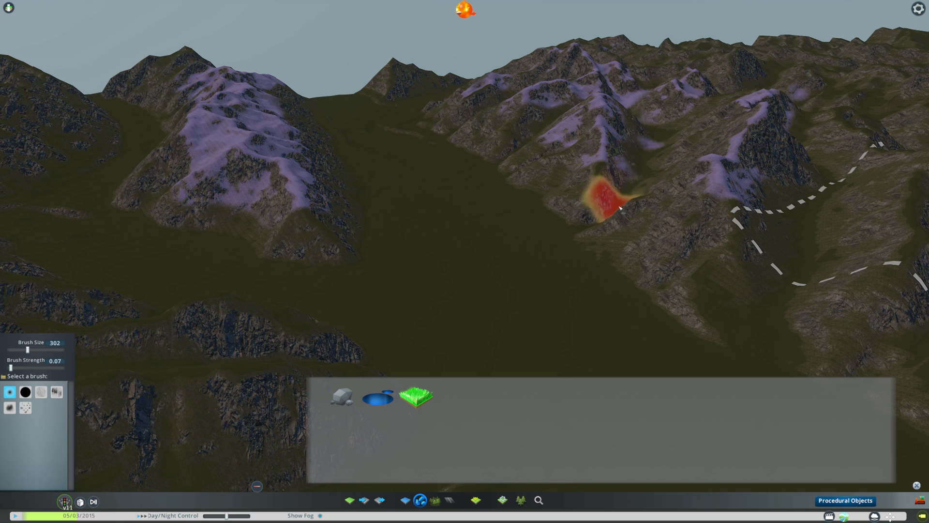
mouse_move(747, 119)
left_mouse_down()
mouse_move(736, 187)
mouse_move(543, 96)
left_mouse_up()
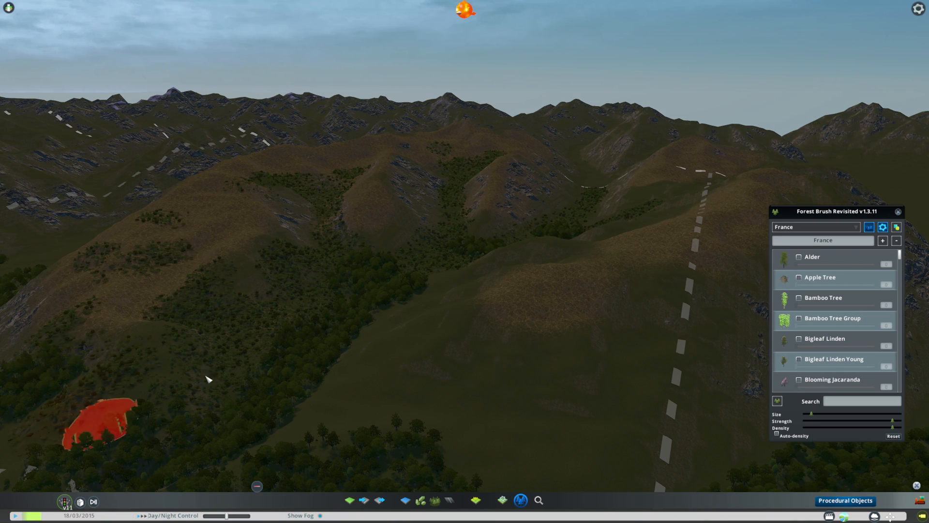
Return to the resource brush and paint the oil texture along the crest of the brown, partly forested hill
mouse_move(209, 380)
middle_mouse_down()
mouse_move(399, 401)
mouse_move(562, 237)
middle_mouse_up()
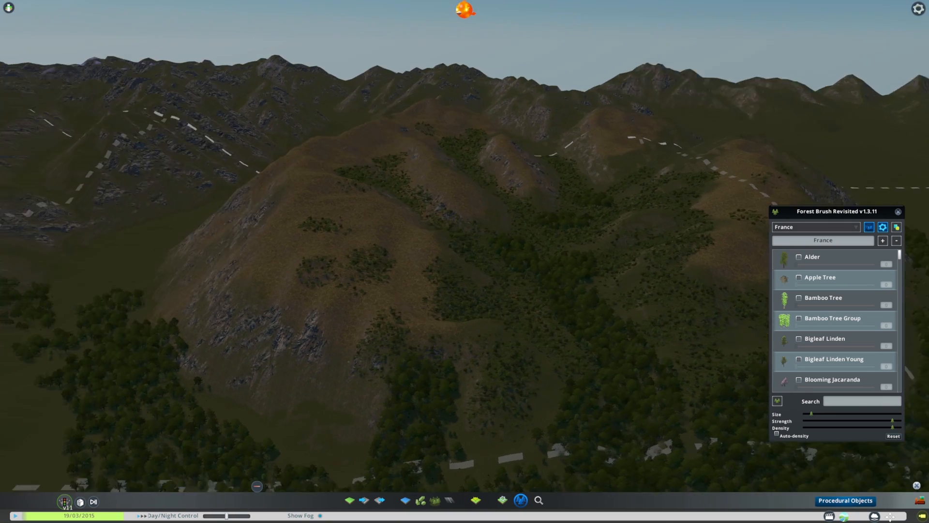
left_click(421, 500)
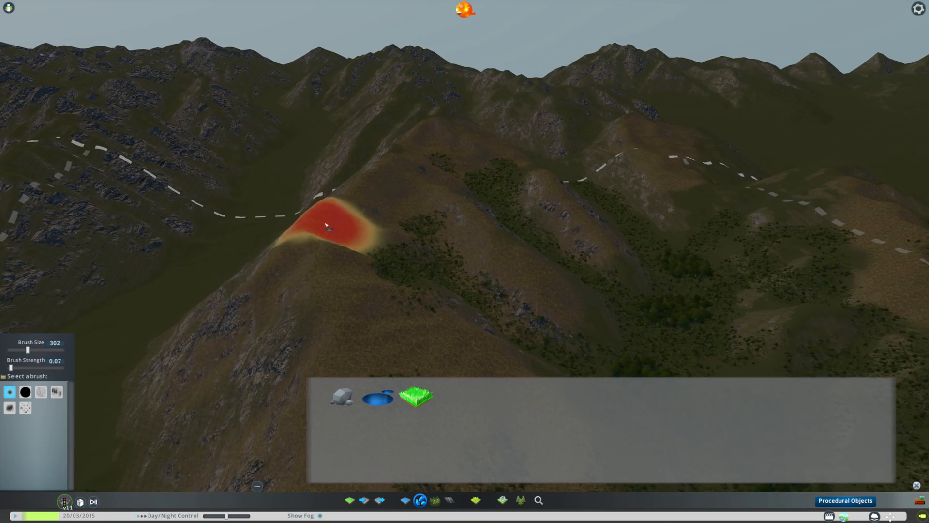
left_click(369, 192)
middle_click_drag(326, 260, 573, 180)
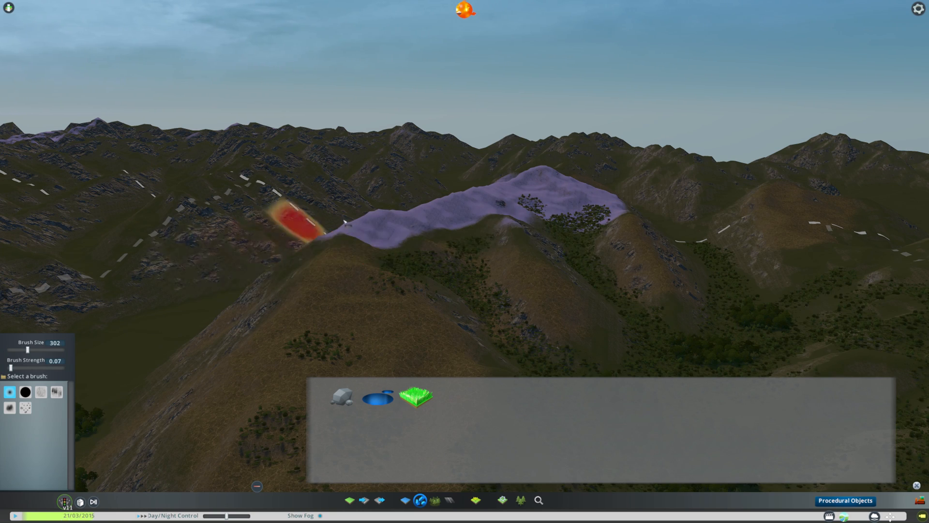
middle_click_drag(345, 222, 420, 236)
middle_click_drag(481, 222, 415, 165)
middle_click_drag(330, 220, 464, 167)
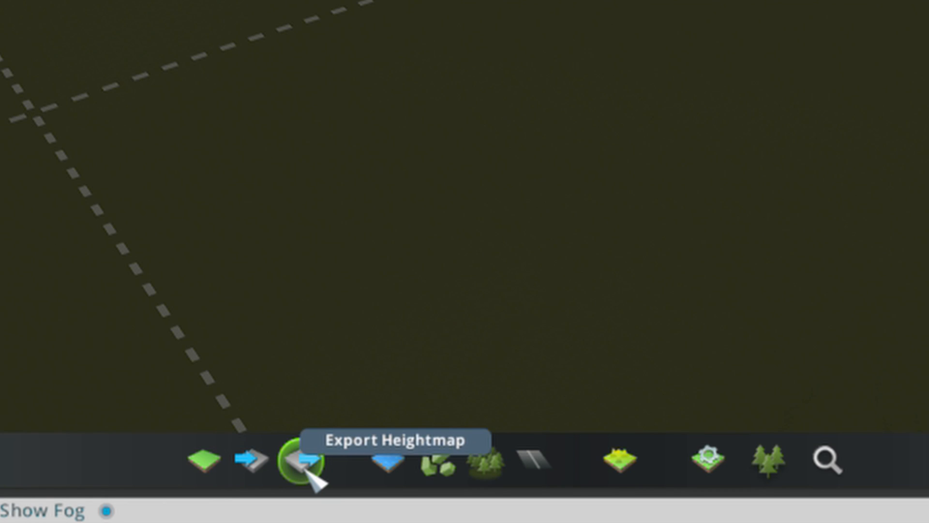
Import the heightmapper-V2.png heightmap as the terrain and view its mountain ranges from above
left_click(256, 461)
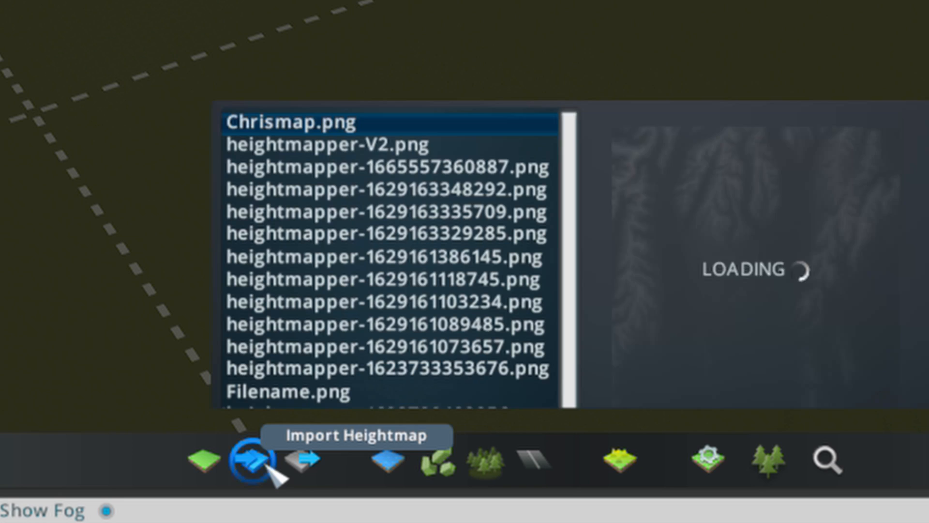
left_click(330, 131)
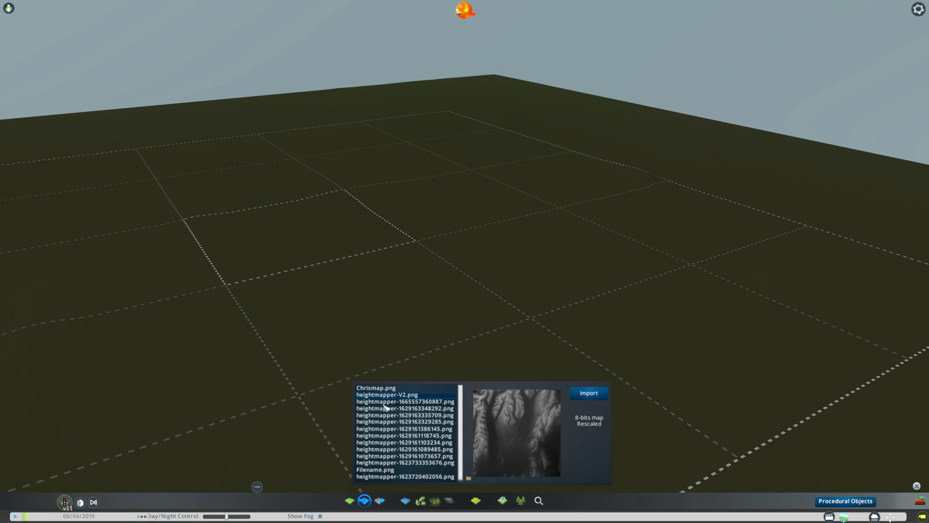
left_click(598, 396)
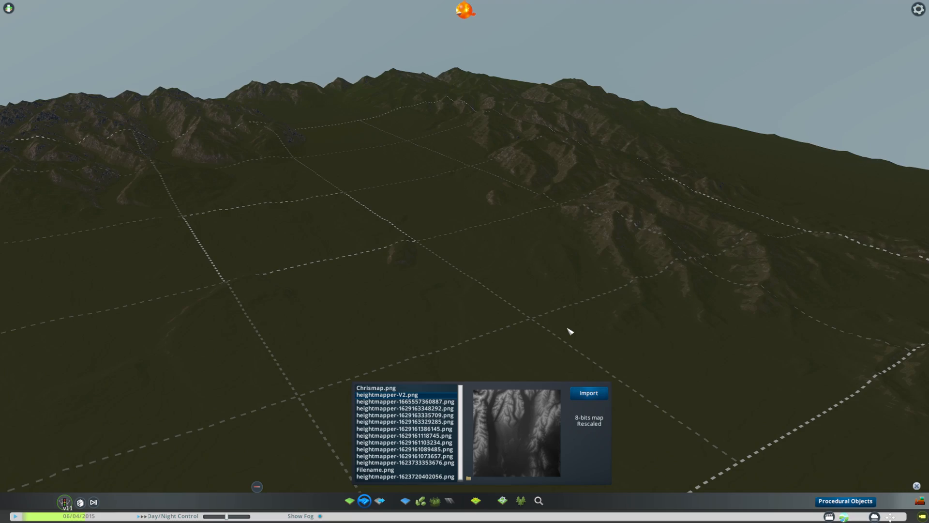
scroll(567, 329, "down", 3)
middle_click_drag(567, 328, 203, 48)
key("a")
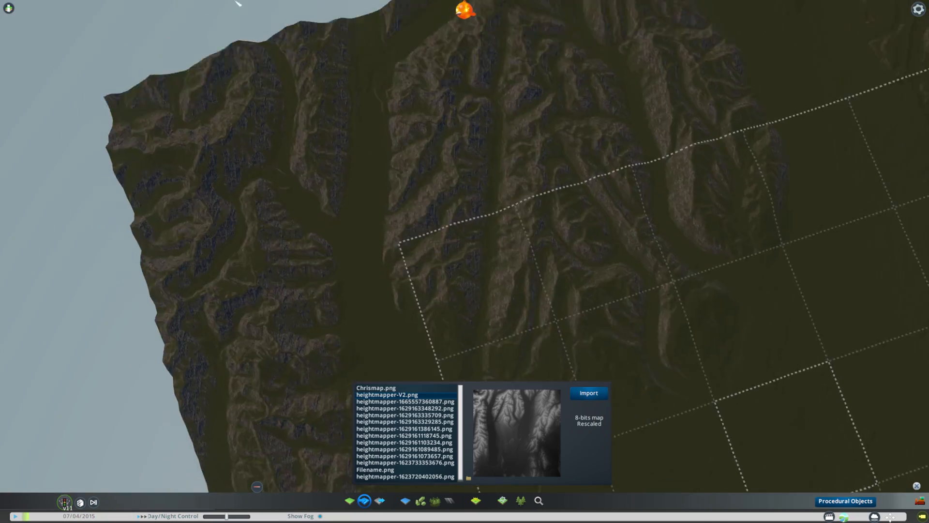
middle_click_drag(238, 3, 670, 336)
key("d")
middle_click_drag(696, 182, 304, 327)
scroll(245, 191, "up", 3)
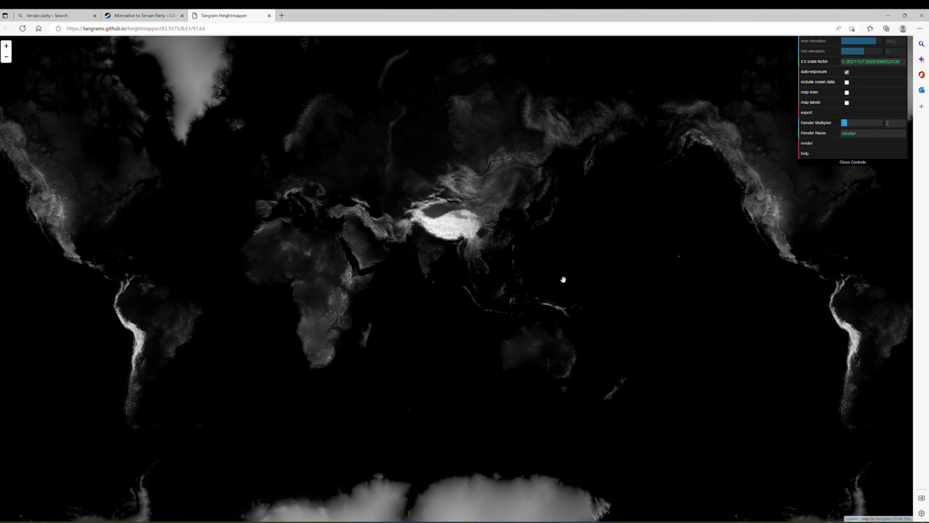
Switch to Tangram Heightmapper in the browser and examine the mountain relief of New Zealand's South Island
left_click_drag(564, 279, 409, 179)
scroll(475, 270, "up", 3)
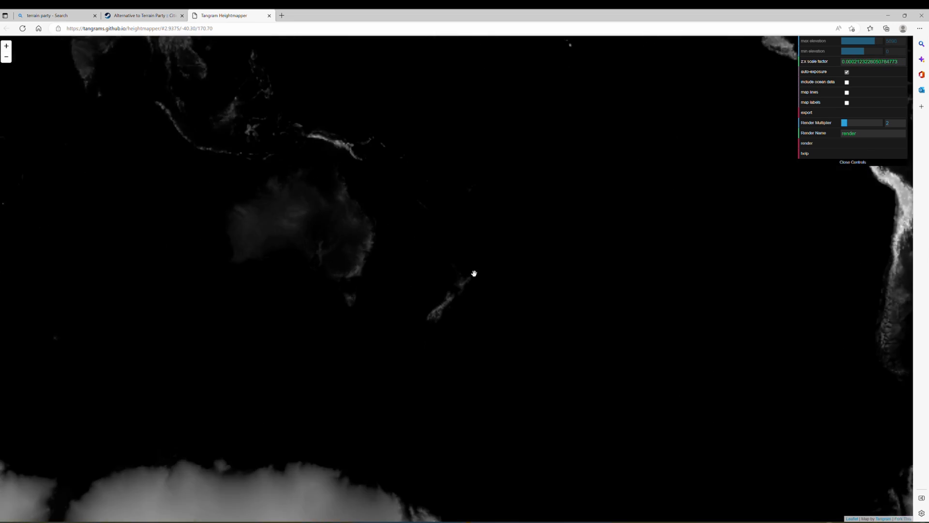
left_click_drag(468, 329, 589, 317)
scroll(487, 327, "up", 3)
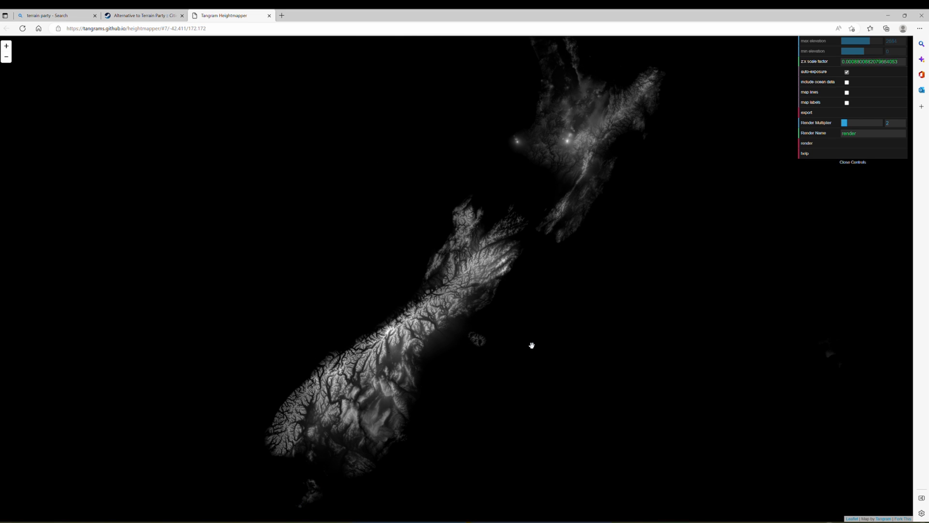
scroll(516, 356, "up", 5)
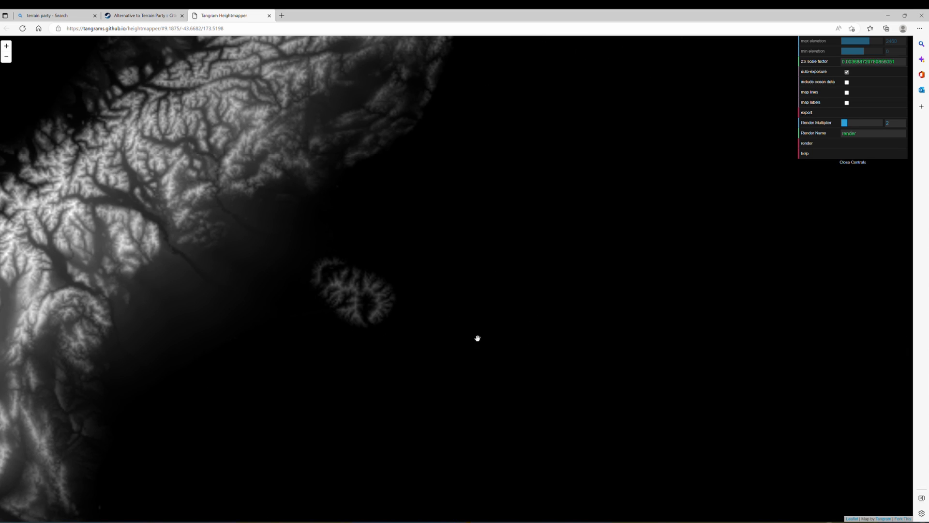
left_click_drag(371, 261, 586, 419)
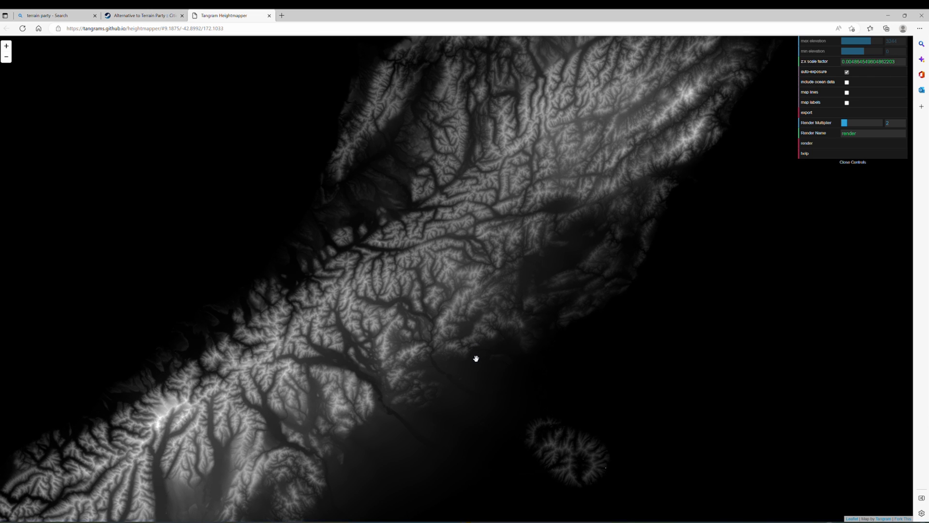
scroll(476, 358, "up", 1)
left_click_drag(414, 285, 498, 455)
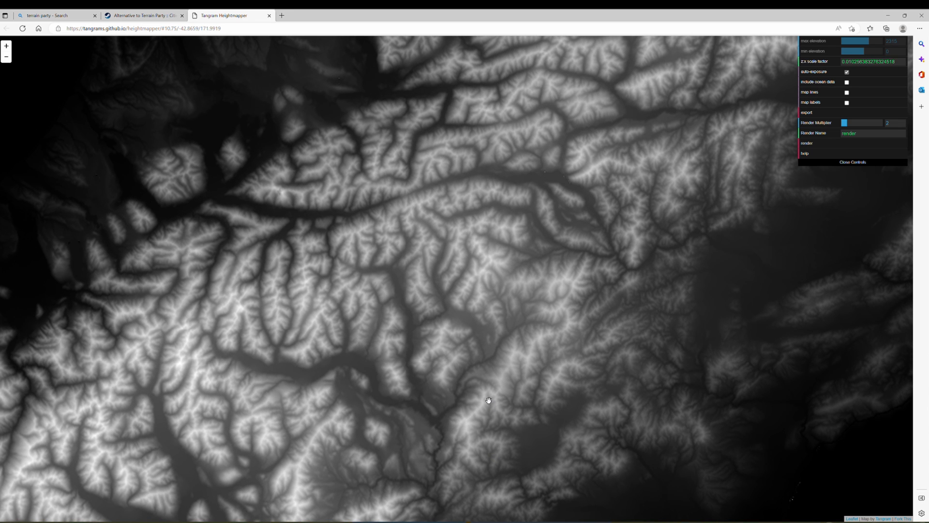
left_click_drag(465, 339, 469, 347)
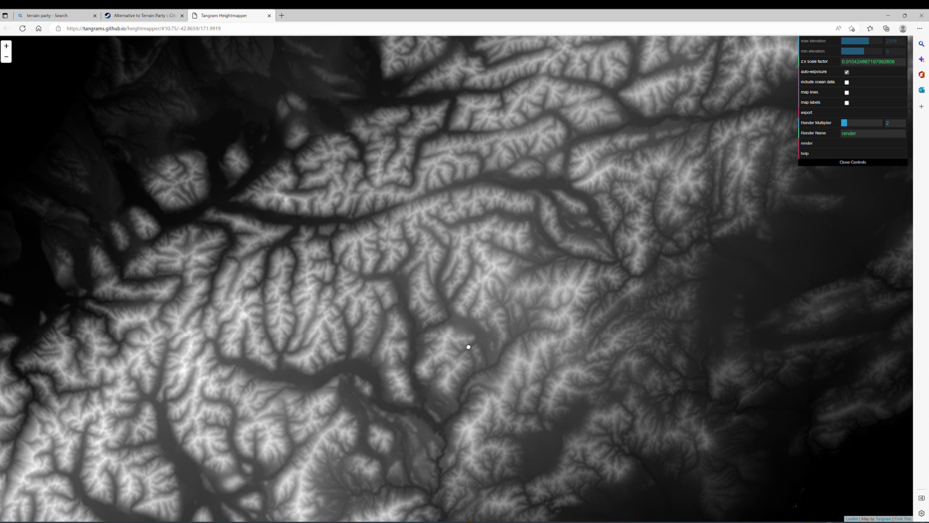
scroll(494, 411, "down", 5)
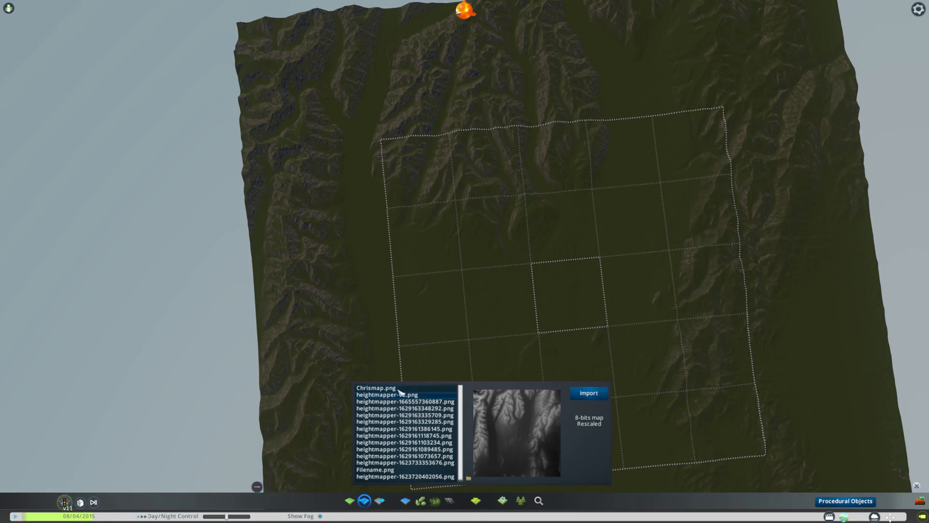
Switch back to the map editor and replace the terrain with the Chrismap.png heightmap
left_click(398, 389)
left_click(595, 393)
scroll(546, 249, "up", 5)
mouse_move(564, 238)
middle_mouse_down()
mouse_move(469, 232)
mouse_move(581, 242)
middle_mouse_up()
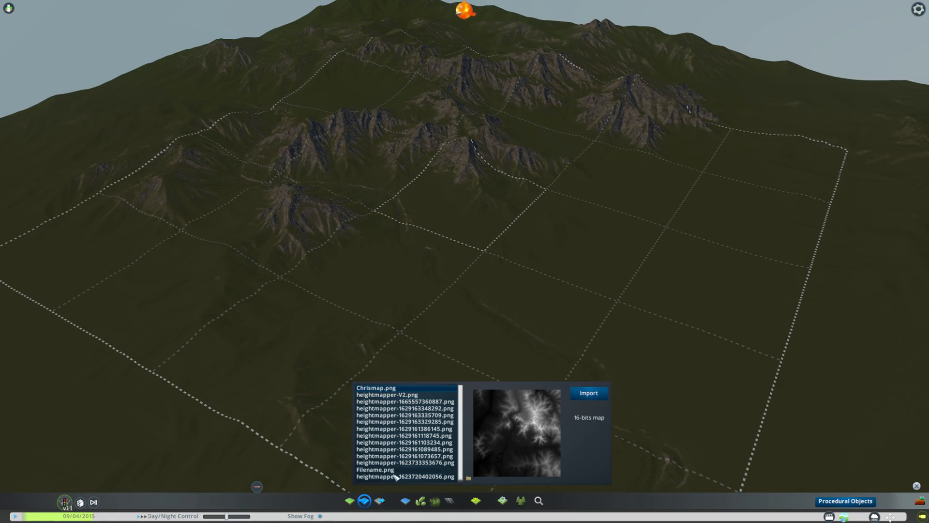
Import the heightmapper-1623733353676.png heightmap over the terrain and view the new valleys
left_click(405, 462)
left_click(589, 393)
middle_click_drag(543, 179, 533, 265)
scroll(572, 242, "up", 5)
middle_click_drag(605, 218, 489, 290)
scroll(489, 290, "down", 5)
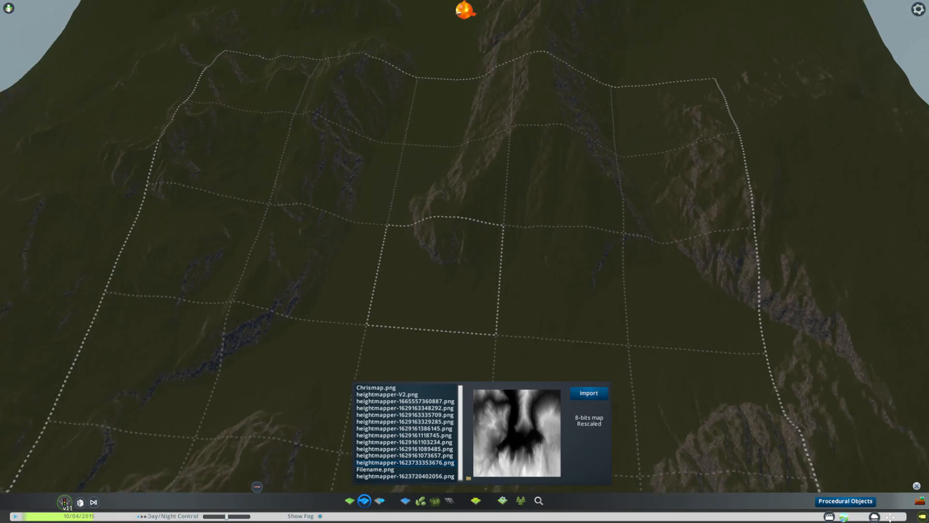
Bring up the water tools with the sea level setting and look over the valleys
left_click(405, 501)
left_click(379, 398)
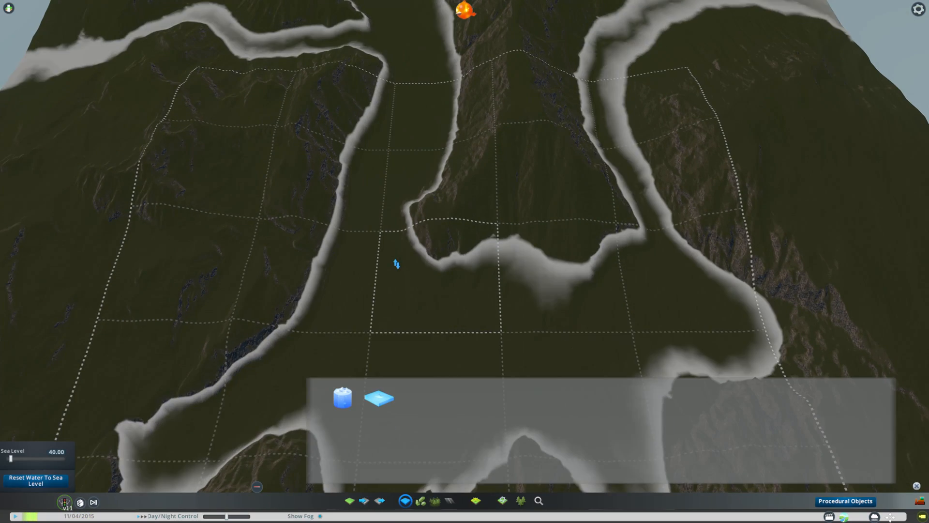
key("Escape")
middle_click_drag(399, 267, 683, 370)
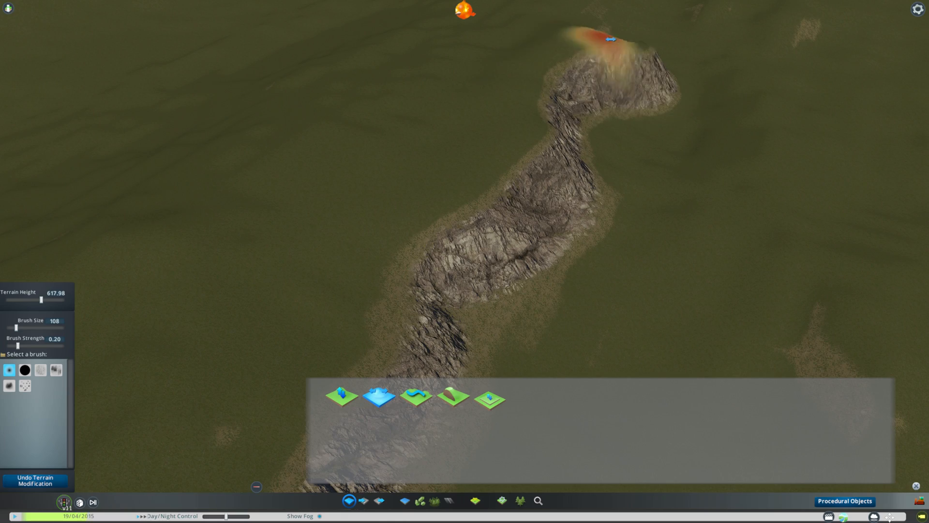
Find assets matching "rock" and place a tall tan rock pillar and a flat grass-topped rock on the cliff
middle_click_drag(617, 10, 903, 14)
middle_click_drag(691, 15, 513, 49)
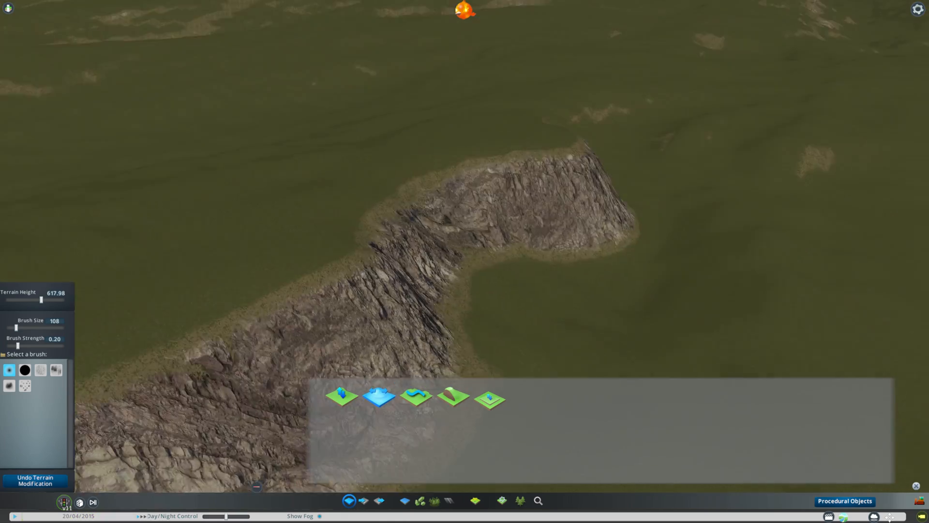
scroll(465, 261, "down", 4)
scroll(465, 262, "up", 2)
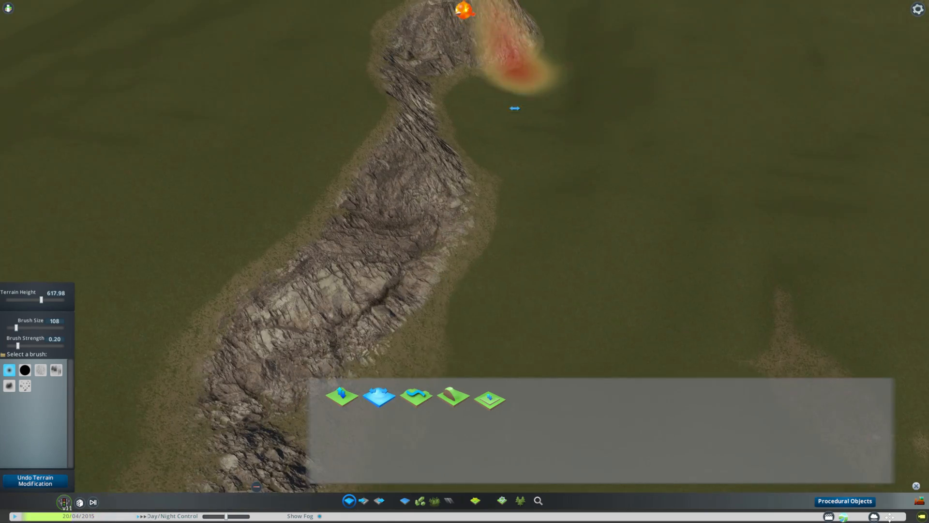
left_click(538, 501)
type("rock")
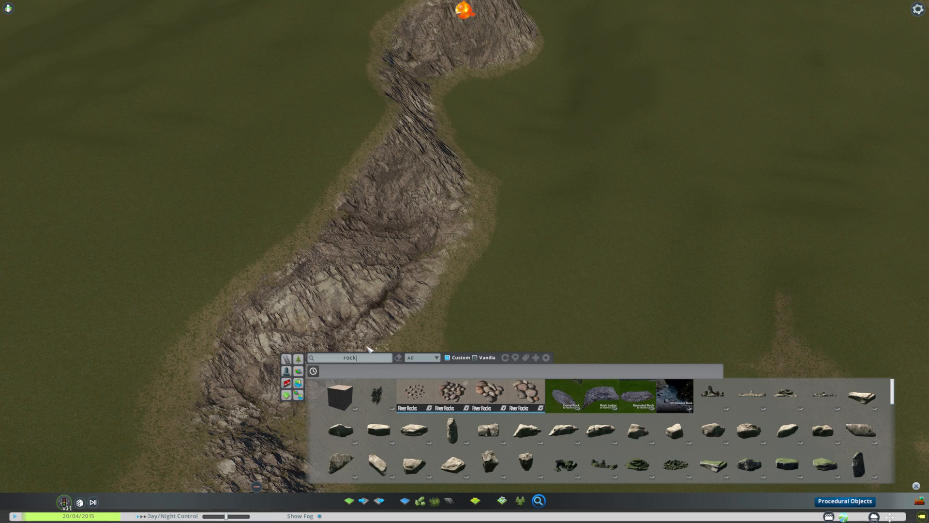
left_click(526, 461)
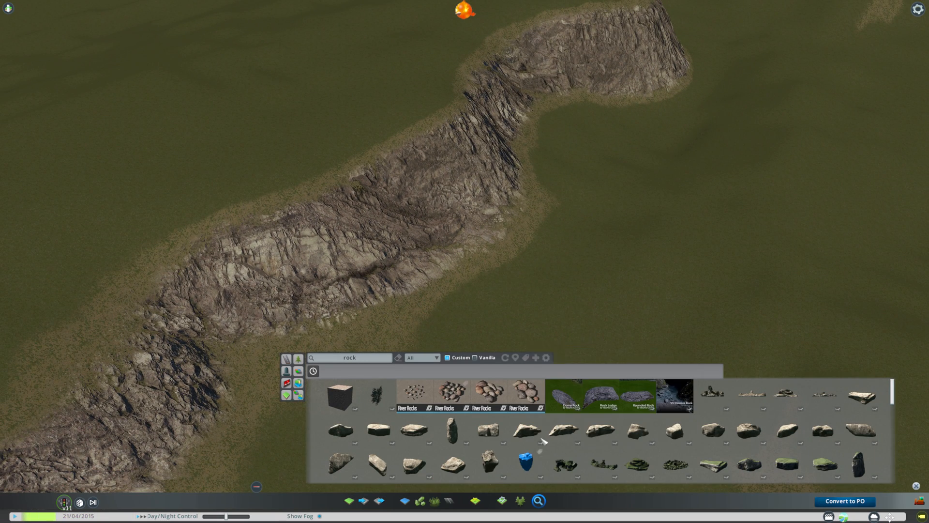
left_click(523, 273)
left_click(787, 463)
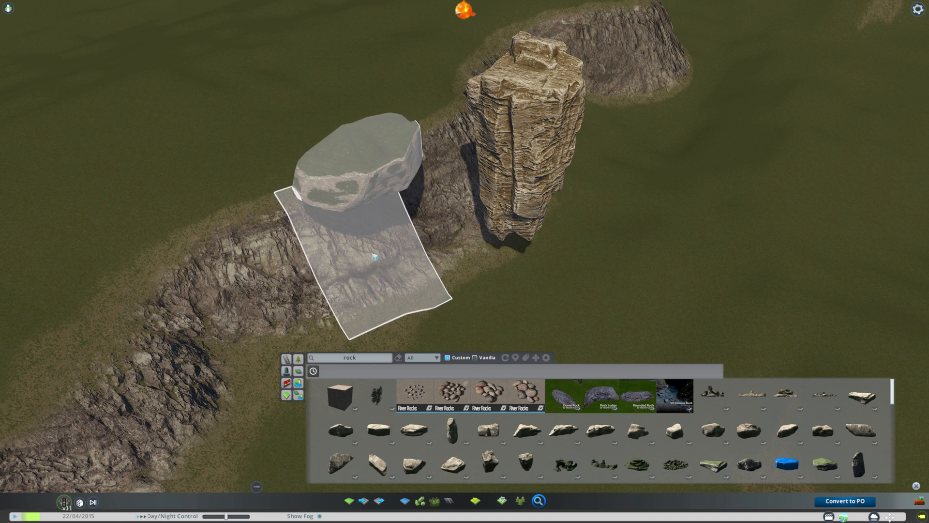
left_click(360, 242)
right_click(556, 237)
Reposition the tall rock pillar and the grass-topped rock on the cliff edge, sinking the pillar into the ground
left_click_drag(535, 218, 493, 180)
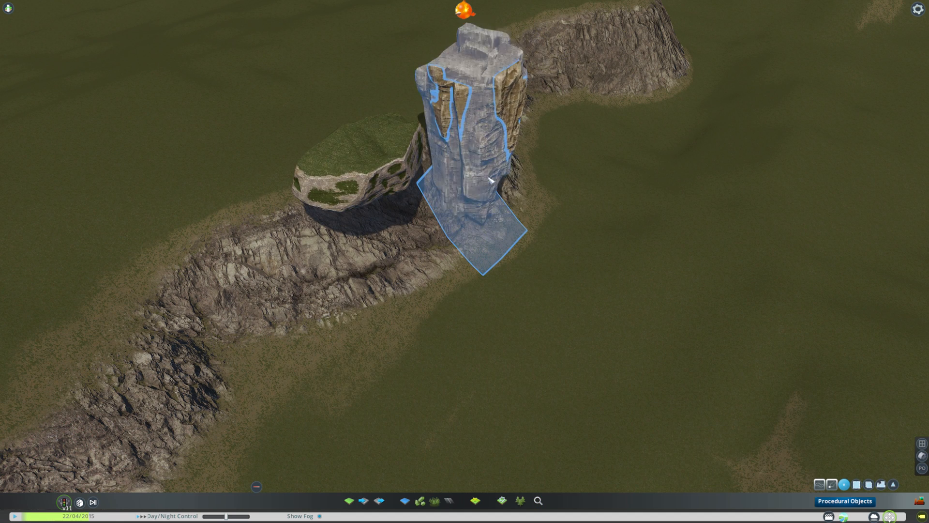
key("Page_Down")
left_click_drag(366, 159, 410, 120)
middle_click_drag(409, 122, 510, 278)
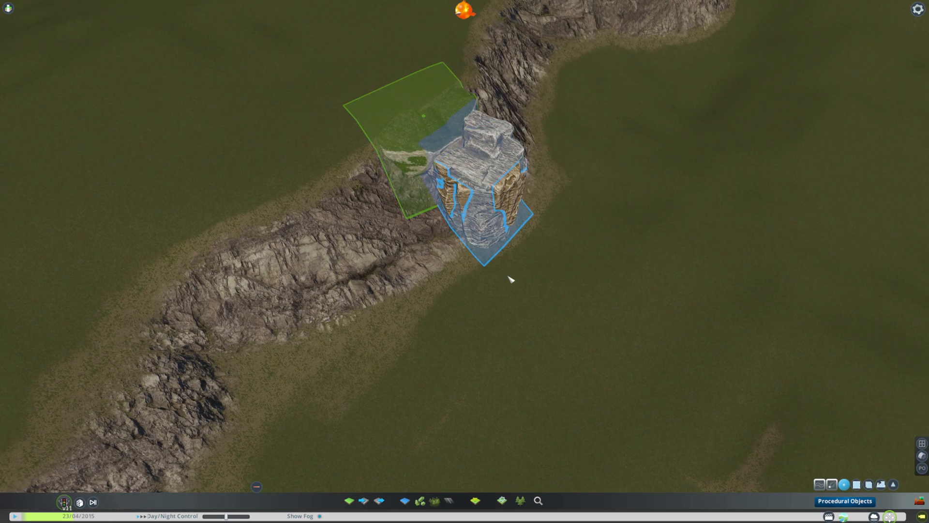
Copy the grass-topped rock and place rotated copies along the upper edge of the nearer cliff
key("w")
key("ctrl+c")
mouse_move(413, 305)
right_mouse_down()
mouse_move(365, 270)
mouse_move(460, 311)
mouse_move(442, 322)
right_mouse_up()
left_click(441, 322)
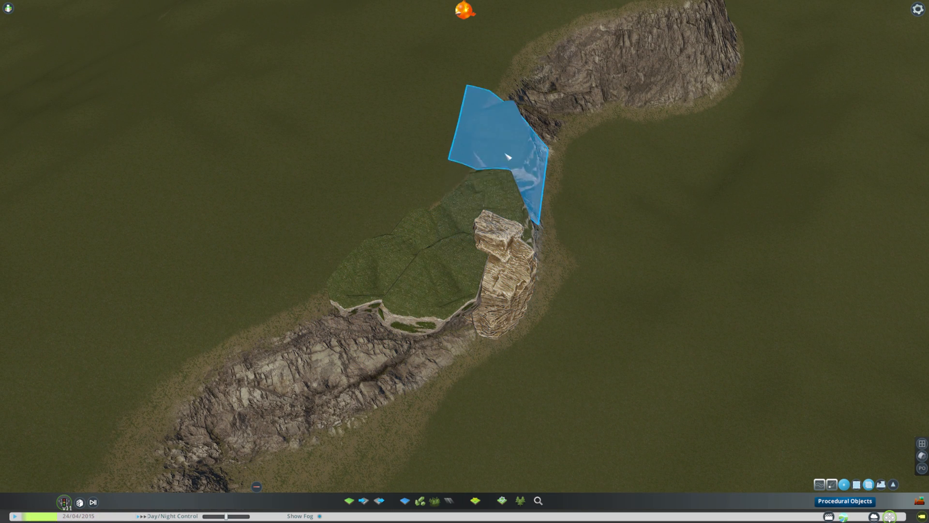
left_click(482, 127)
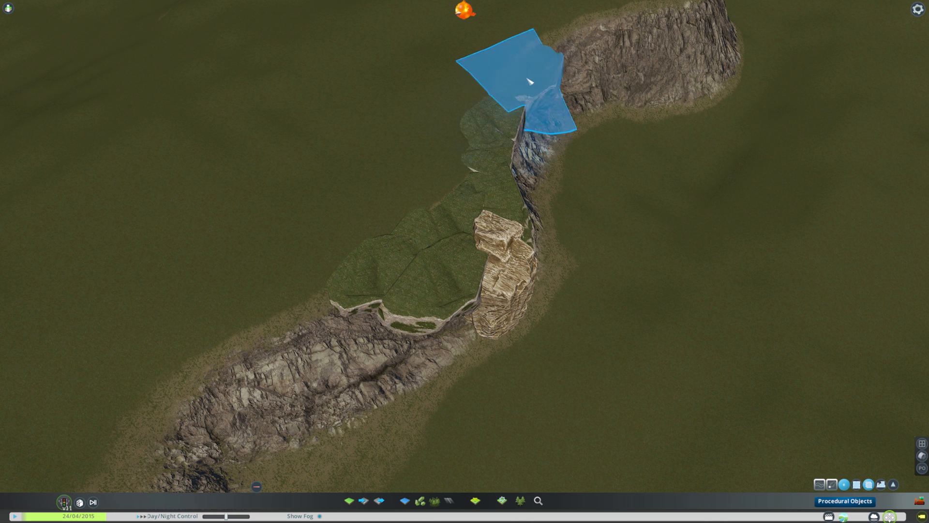
Place further rotated copies of the grass-topped rock along the narrow neck between the two cliff sections
mouse_move(529, 83)
right_mouse_down()
mouse_move(394, 99)
mouse_move(295, 73)
right_mouse_up()
left_click(523, 102)
right_click_drag(554, 77, 535, 87)
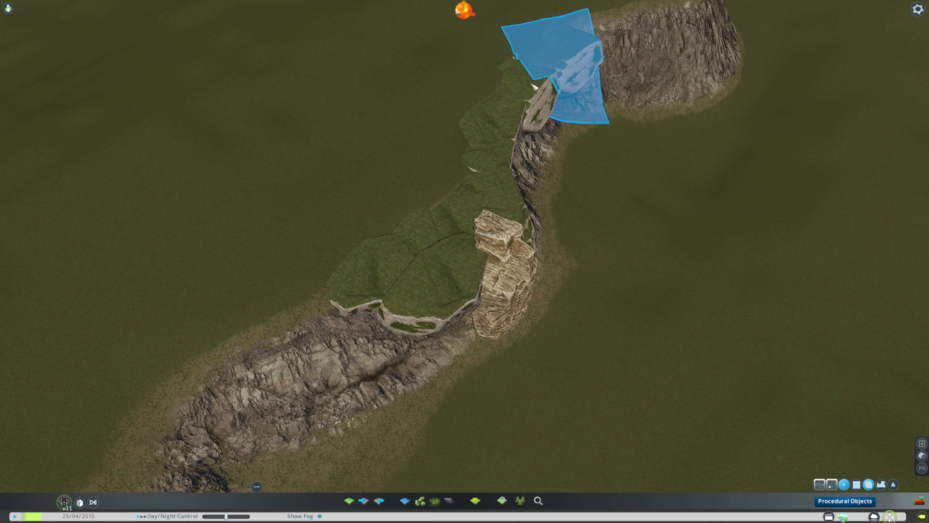
left_click(556, 82)
scroll(888, 63, "up", 3)
Continue the line of rotated grass-topped rock copies along the top edge of the farther cliff section
mouse_move(496, 127)
right_mouse_down()
mouse_move(556, 142)
mouse_move(513, 131)
right_mouse_up()
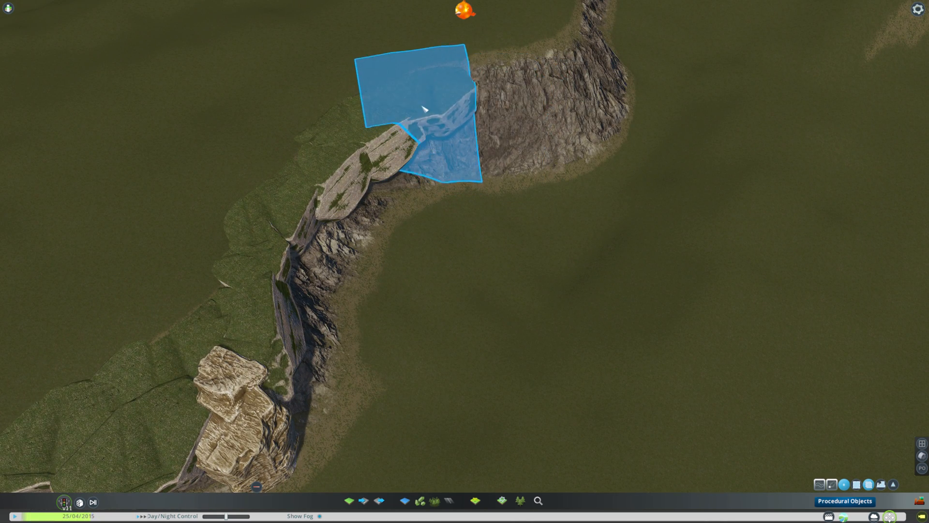
left_click(425, 110)
left_click(492, 86)
right_click_drag(527, 82, 544, 79)
left_click(541, 80)
mouse_move(579, 52)
right_mouse_down()
mouse_move(600, 63)
mouse_move(639, 58)
right_mouse_up()
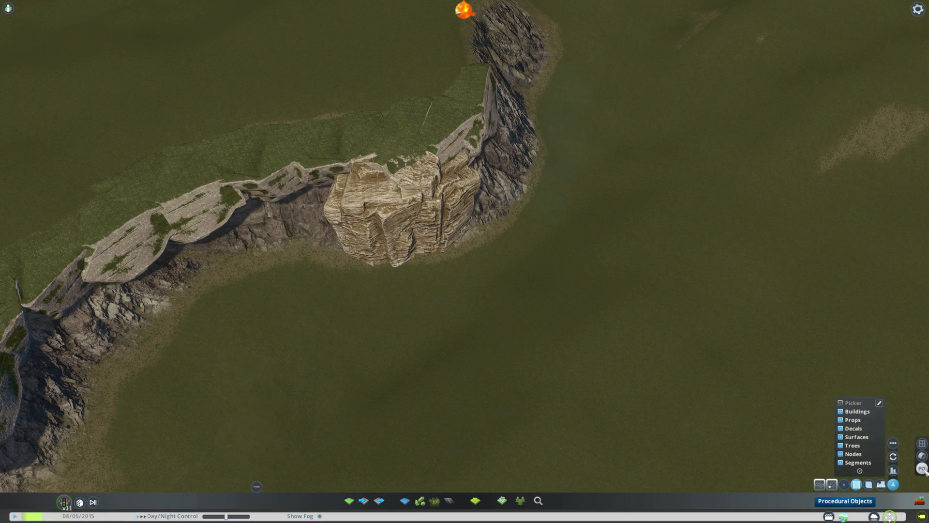
Copy the tan rock pillar and place rotated copies side by side along the cliff face
key("ctrl+c")
left_click(315, 191)
mouse_move(316, 193)
right_mouse_down()
mouse_move(278, 228)
mouse_move(267, 219)
right_mouse_up()
key("ctrl+c")
left_click(315, 192)
key("ctrl+c")
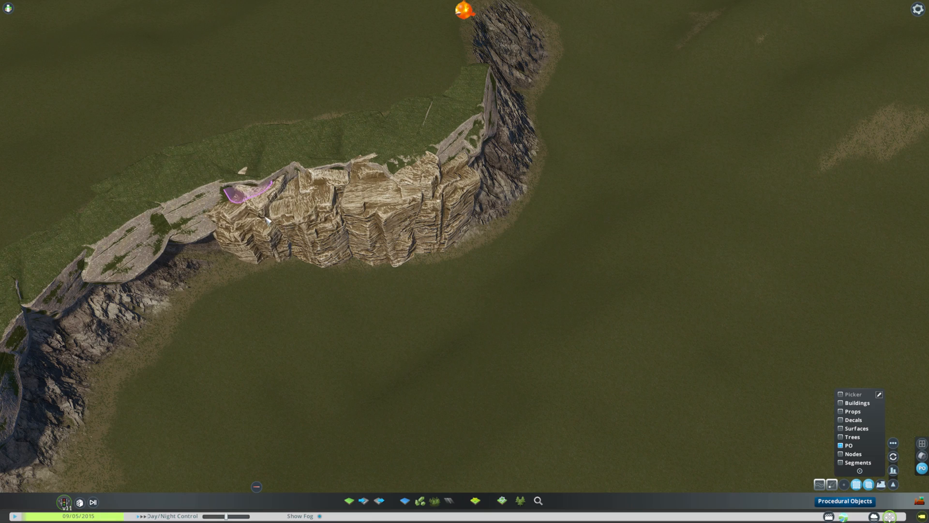
left_click(266, 220)
key("ctrl+c")
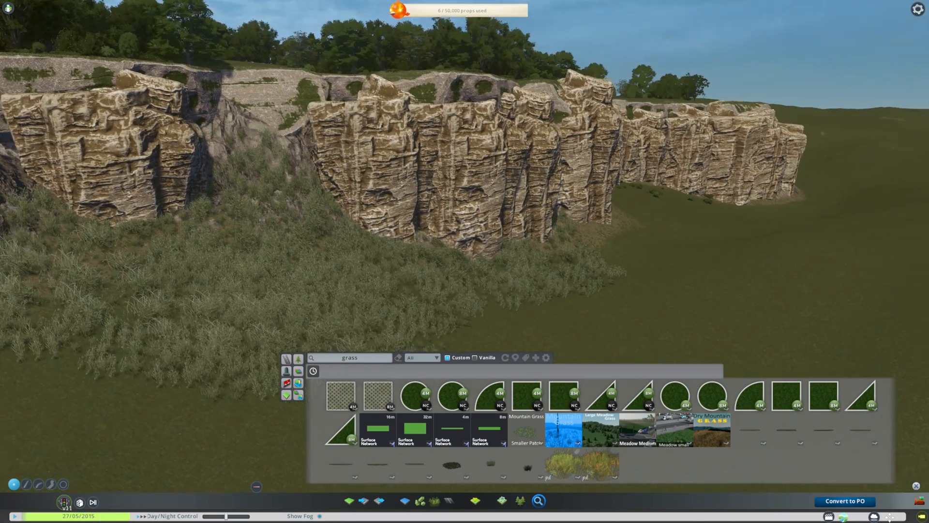
Choose the yellow-orange grass plant from the grass assets for the slope below the cliff
left_click(601, 465)
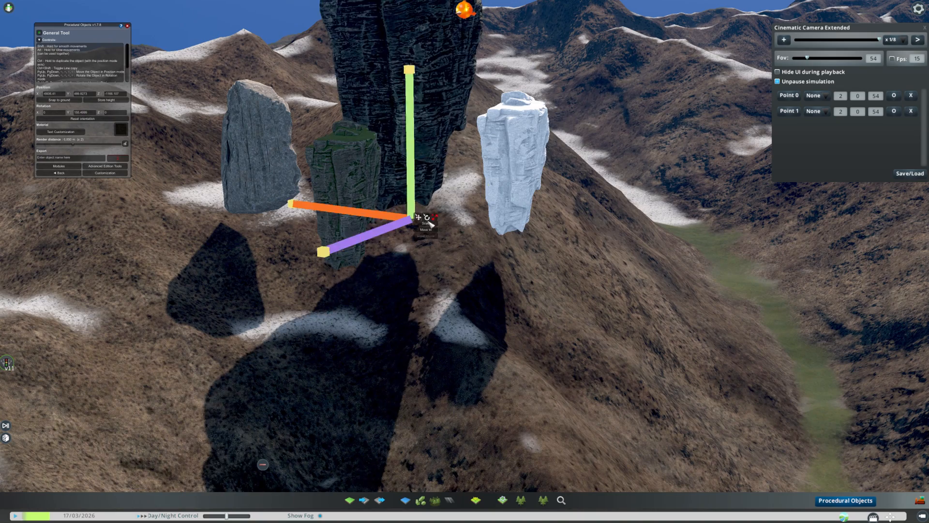
Rotate the huge dark rock and move it back onto the hillside behind the smaller rocks
left_click(427, 217)
left_click_drag(466, 303, 465, 305)
left_click_drag(418, 213, 441, 141)
left_click_drag(394, 145, 316, 97)
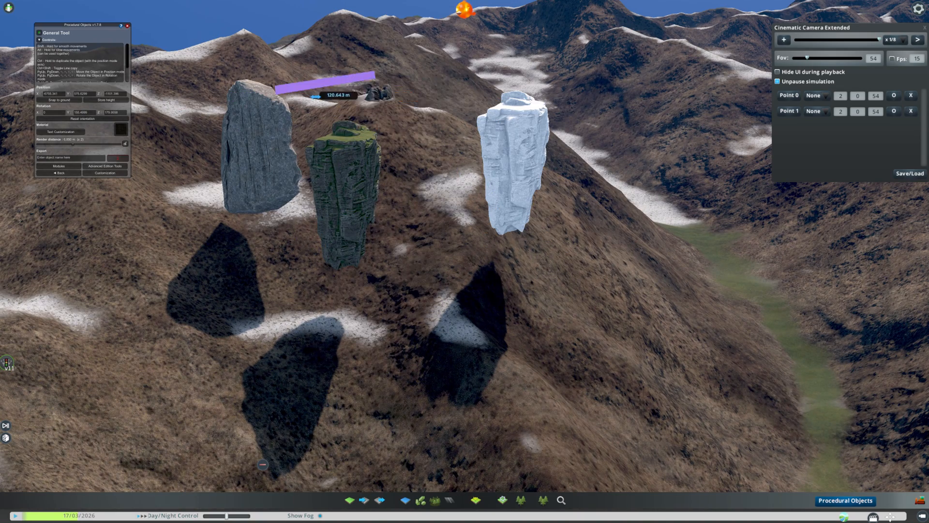
left_click_drag(397, 87, 397, 102)
left_click_drag(436, 32, 462, 35)
Fine-tune the dark rock's rotation and height to embed it in the hillside
middle_click_drag(463, 63, 514, 115)
key("Tab")
left_click_drag(474, 75, 469, 64)
key("Tab")
left_click_drag(470, 62, 470, 141)
Duplicate the dark rock, then rotate and position the copy on the ridge behind it
left_click_drag(525, 125, 387, 125, "ctrl")
left_click_drag(273, 96, 328, 88)
left_click_drag(450, 88, 421, 85)
key("Tab")
left_click_drag(421, 88, 363, 93)
key("Tab")
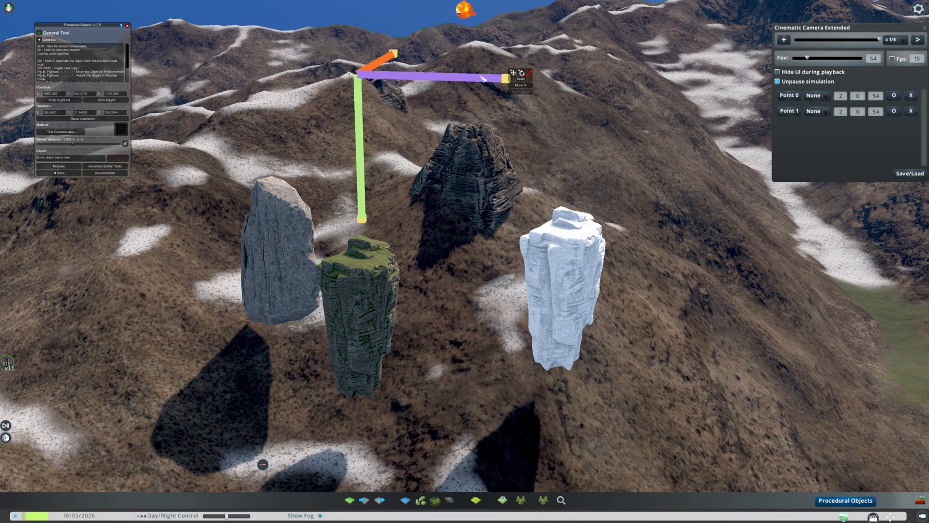
left_click_drag(384, 64, 374, 70)
left_click_drag(349, 141, 347, 79)
left_click_drag(424, 23, 382, 20)
Rotate and reposition the duplicated dark rock on the ridge behind the grey and mossy rocks
mouse_move(426, 193)
middle_mouse_down()
mouse_move(473, 270)
mouse_move(435, 181)
middle_mouse_up()
scroll(434, 181, "down", 3)
key("Tab")
left_click_drag(435, 180, 317, 200)
middle_click_drag(382, 194, 388, 259)
Position another dark rock on the snowy ridge beside the large one and adjust its height to embed it in the slope
key("Tab")
key("Tab")
left_click_drag(311, 232, 311, 274)
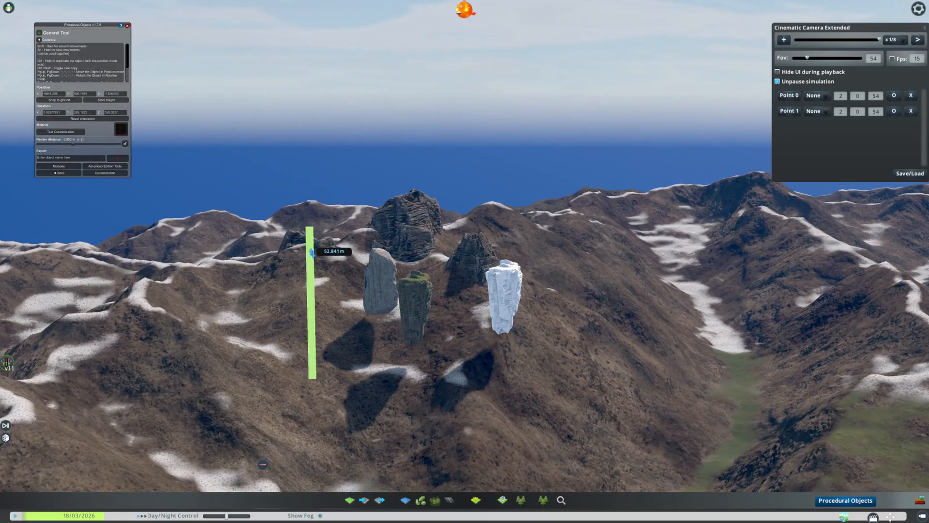
middle_click_drag(431, 218, 412, 189)
left_click_drag(208, 182, 263, 196)
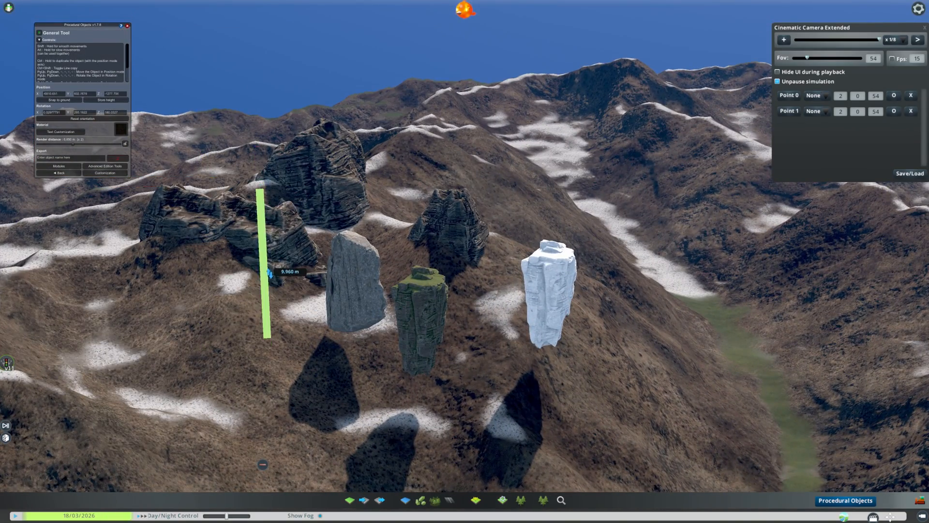
middle_click_drag(260, 183, 261, 204)
Duplicate the large dark rock, place the copy farther along the ridge, then shift and rotate it to extend the outcrop
left_click(326, 209)
middle_click_drag(472, 208, 460, 142)
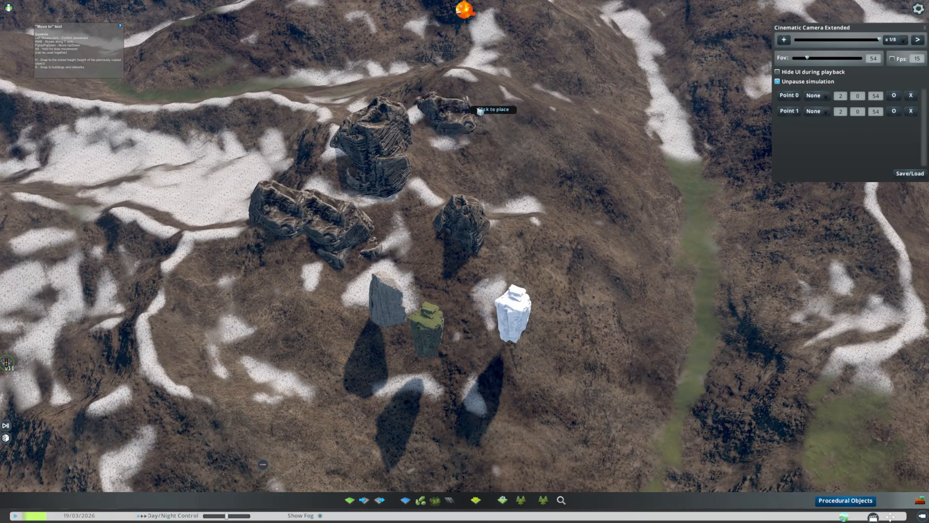
left_click(438, 97)
middle_click_drag(438, 97, 443, 134)
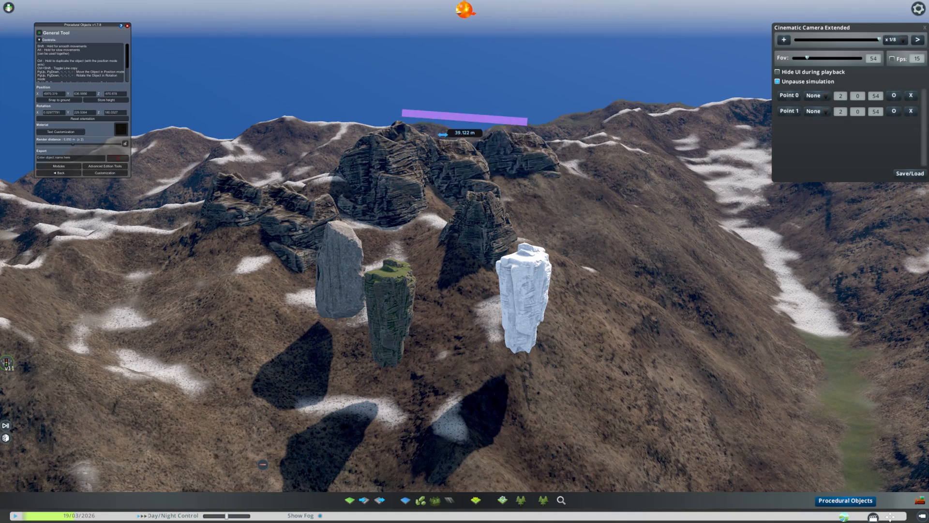
left_click_drag(443, 134, 432, 133)
key("r")
left_click_drag(513, 138, 629, 122)
key("r")
Leave the procedural object editing and delete the unused grey and mossy green rocks from the hillside
middle_click_drag(676, 127, 412, 168)
mouse_move(412, 168)
left_mouse_down()
mouse_move(421, 171)
mouse_move(412, 168)
left_mouse_up()
key("Escape")
left_click(476, 358)
left_click(488, 397)
key("Return")
left_click(891, 517)
key("Delete")
Convert the remaining snow-covered rock into a procedural object and select it for editing
left_click(537, 290)
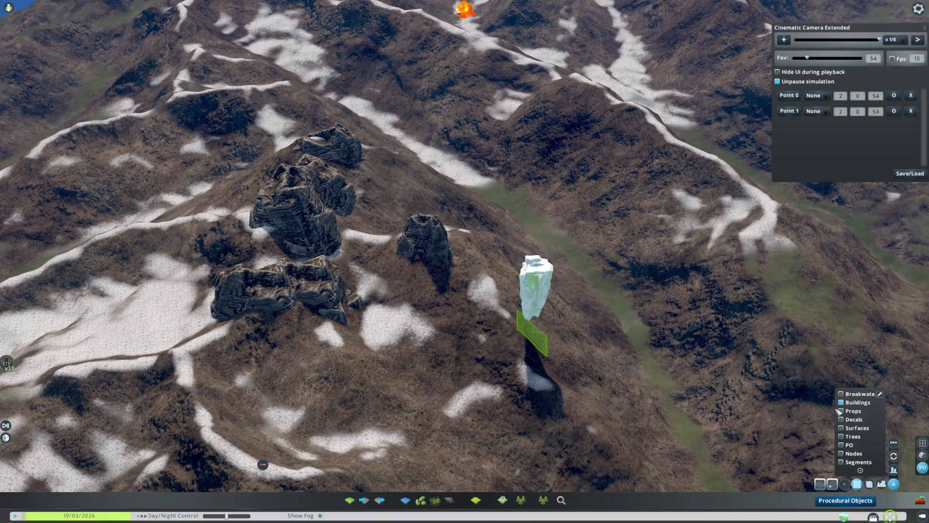
left_click(846, 501)
left_click(534, 334)
left_click(547, 339)
left_click(560, 333)
Enlarge the snow-covered rock and rotate it so its narrow end points up beside the dark outcrop
middle_click_drag(560, 332, 570, 348)
left_click_drag(570, 319, 611, 454)
left_click(586, 360)
left_click(669, 360)
left_click_drag(697, 386, 545, 352)
left_click_drag(422, 369, 421, 187)
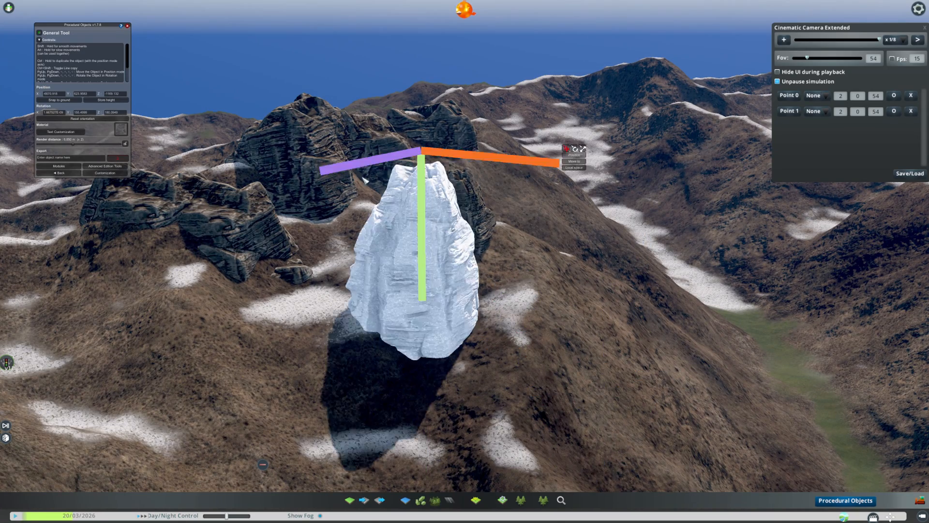
Move the white rock onto the dark outcrop, then duplicate and rotate it to cap the summit with snowy rock
left_click_drag(371, 162, 438, 148)
left_click_drag(568, 155, 533, 151)
middle_click_drag(523, 184, 503, 131)
mouse_move(426, 164)
left_mouse_down("ctrl")
mouse_move(399, 186)
mouse_move(420, 177)
left_mouse_up("ctrl")
left_click_drag(468, 188, 464, 215)
middle_click_drag(464, 218, 480, 251)
left_click_drag(528, 227, 648, 221)
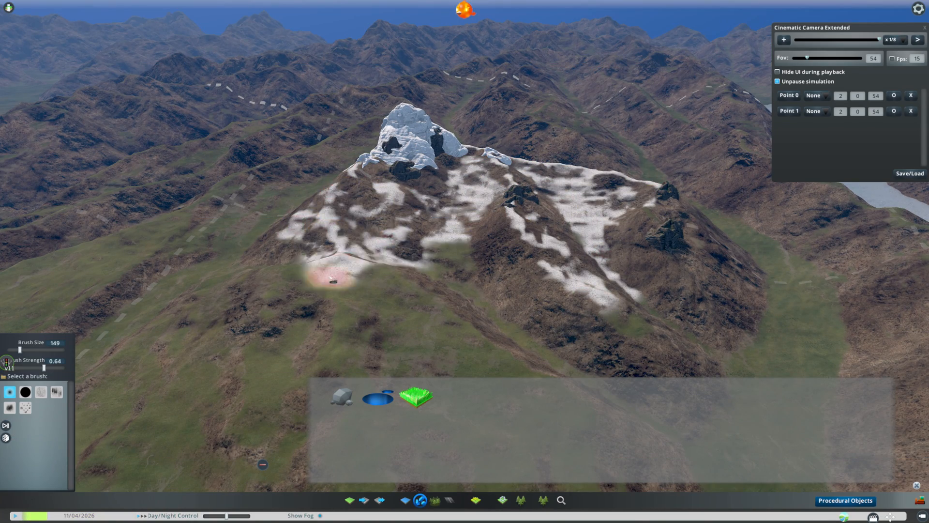
Paint snow across the shoulder below the rocky peak and erase the snow patch from the central ridge
middle_click_drag(333, 280, 329, 334)
left_click_drag(262, 313, 201, 317)
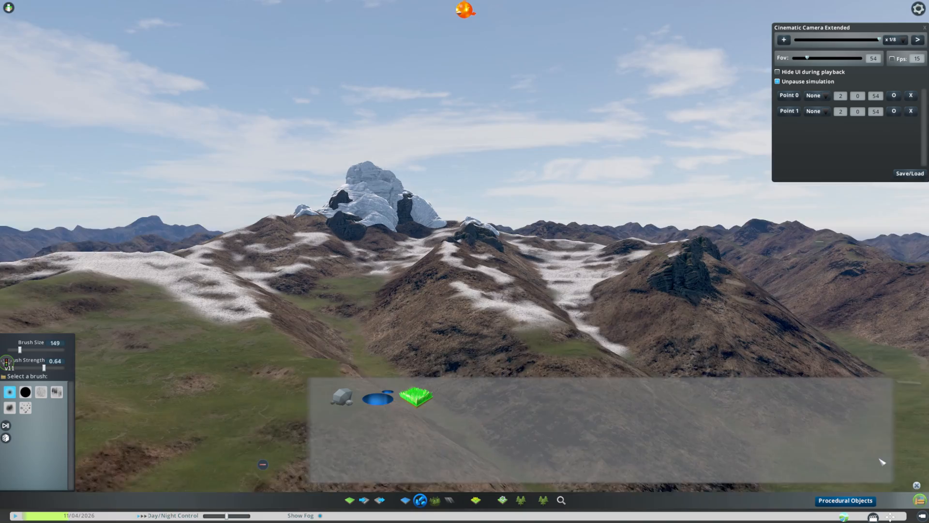
middle_click_drag(523, 310, 493, 271)
right_click_drag(513, 286, 474, 238)
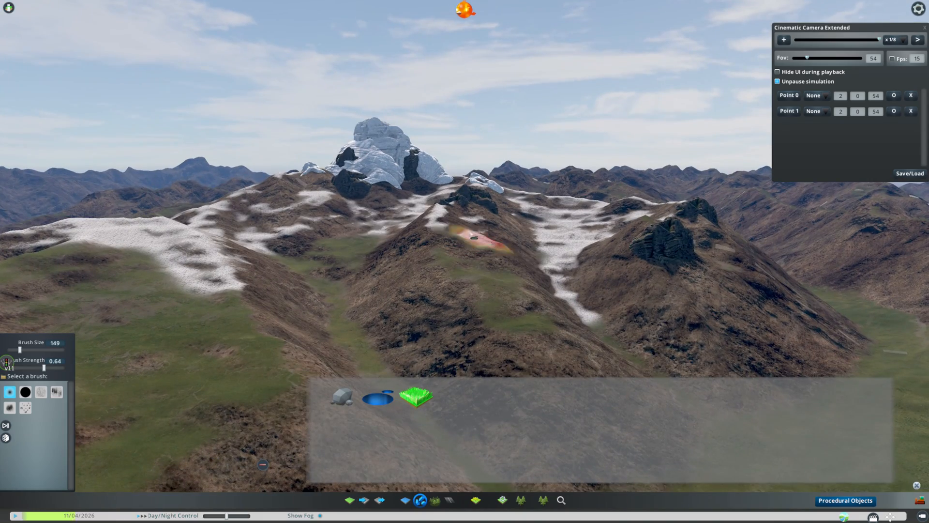
Extend the painted snow down the gully beside the central ridge and over the neighbouring grassy shoulder
middle_click_drag(334, 299, 263, 234)
scroll(145, 245, "down", 2)
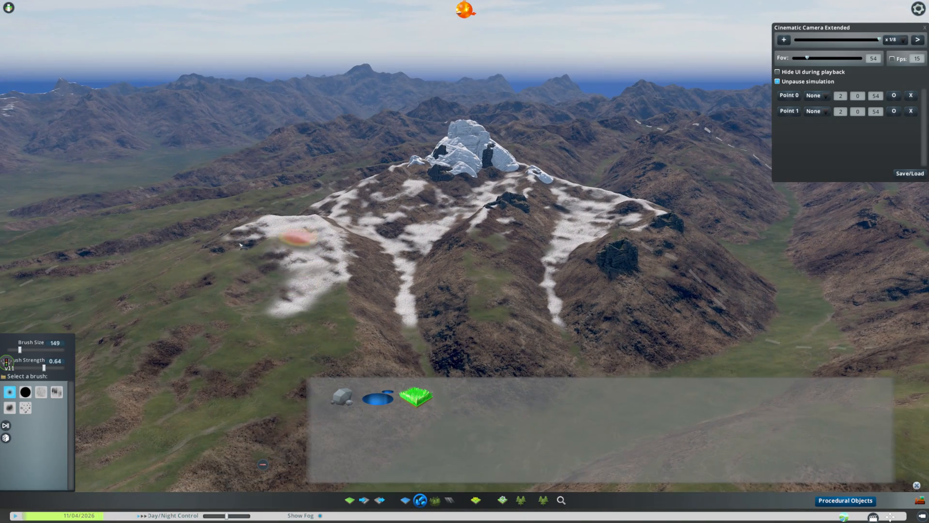
middle_click_drag(184, 274, 222, 271)
scroll(467, 263, "up", 3)
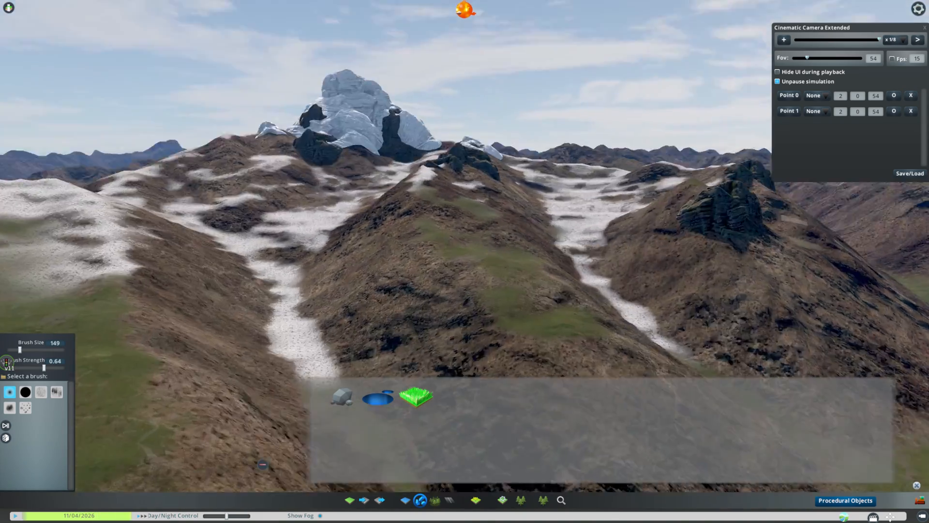
Examine the snow-capped mountain from a distance across the grassy plain and the river valley
scroll(467, 263, "down", 5)
middle_click_drag(467, 263, 416, 266)
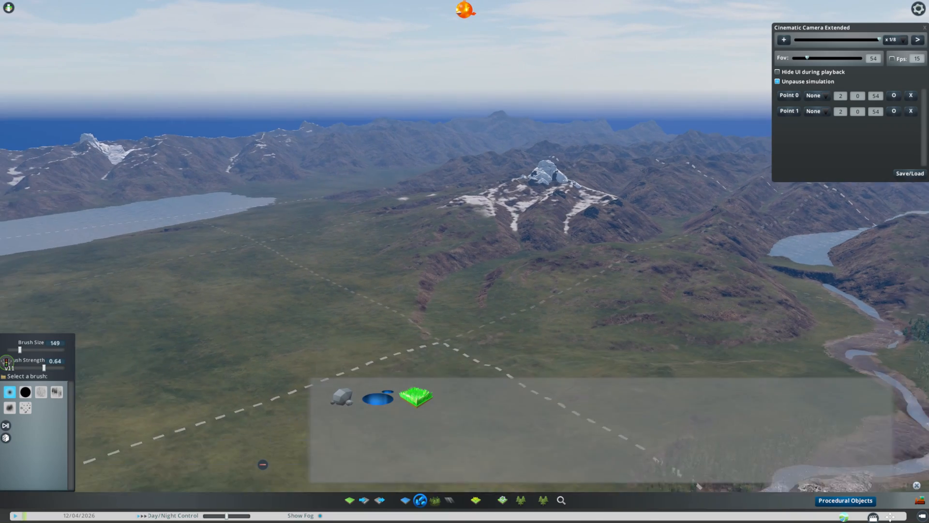
scroll(422, 296, "up", 4)
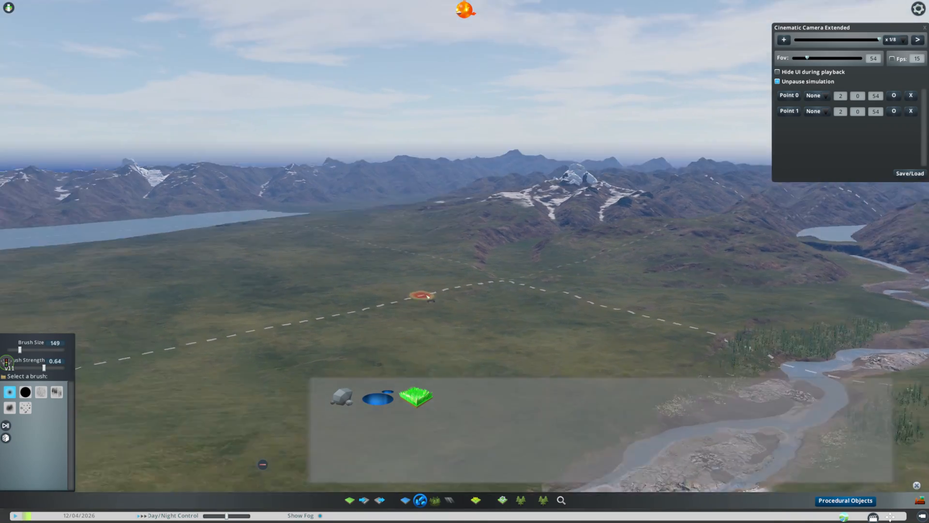
mouse_move(499, 320)
middle_mouse_down()
mouse_move(464, 254)
mouse_move(427, 236)
middle_mouse_up()
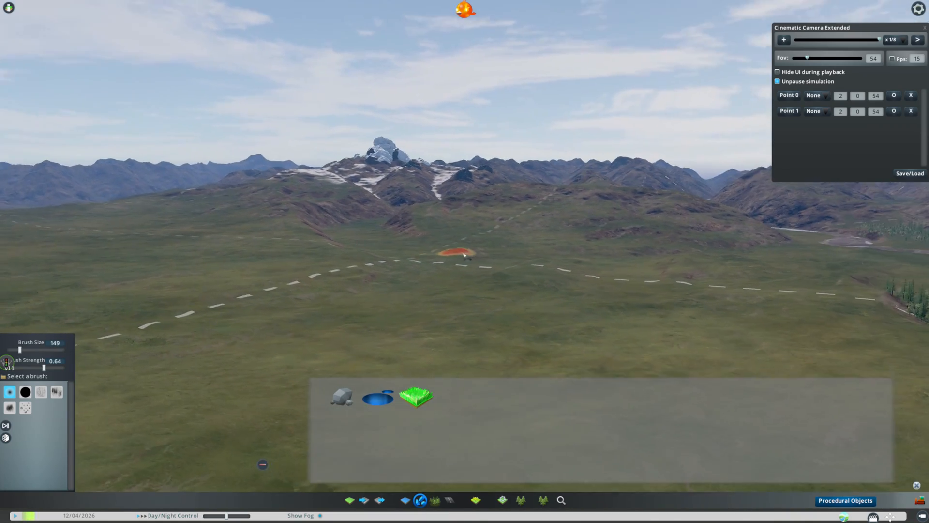
scroll(463, 254, "down", 2)
scroll(521, 128, "up", 4)
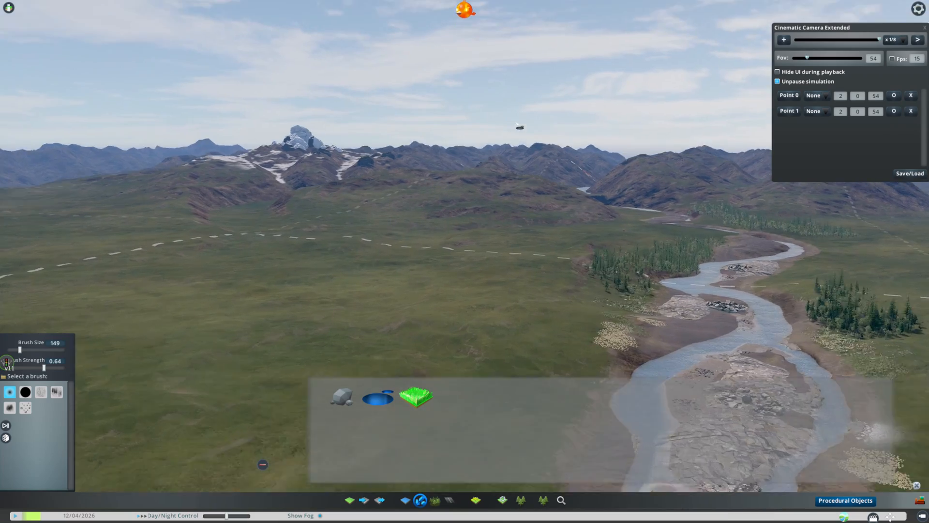